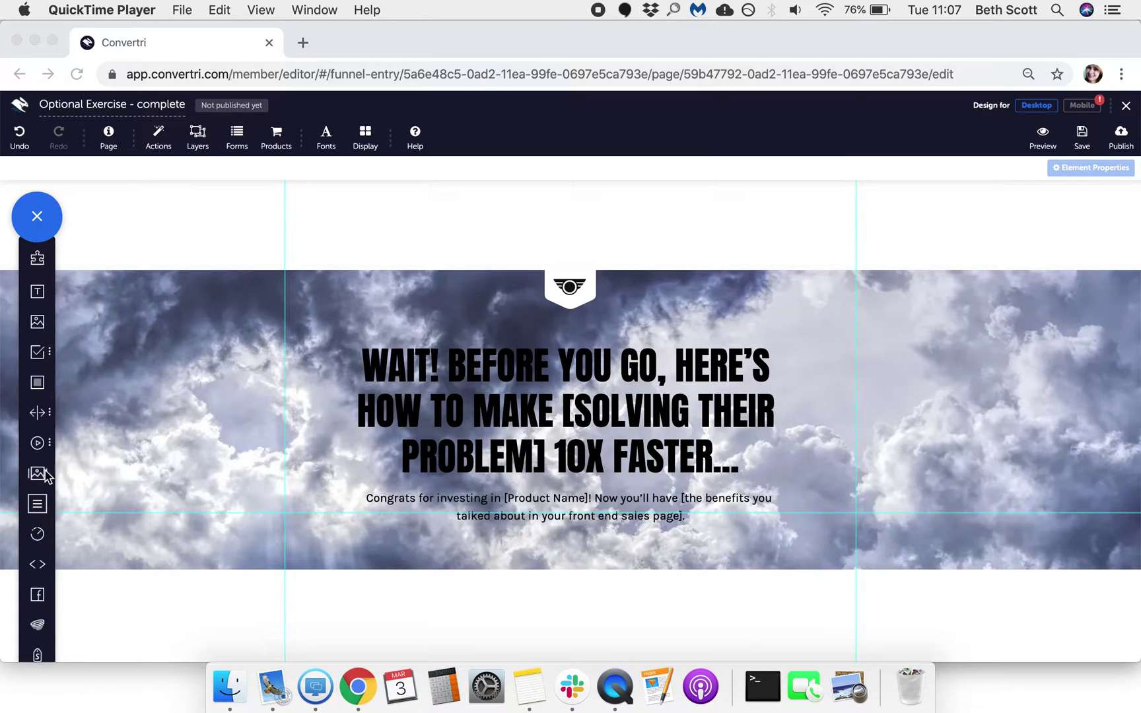
- Insert a new menu element above the hero section from the element sidebar
{"action": "left_click", "coordinate": [39, 506]}
{"action": "mouse_move", "coordinate": [31, 510]}
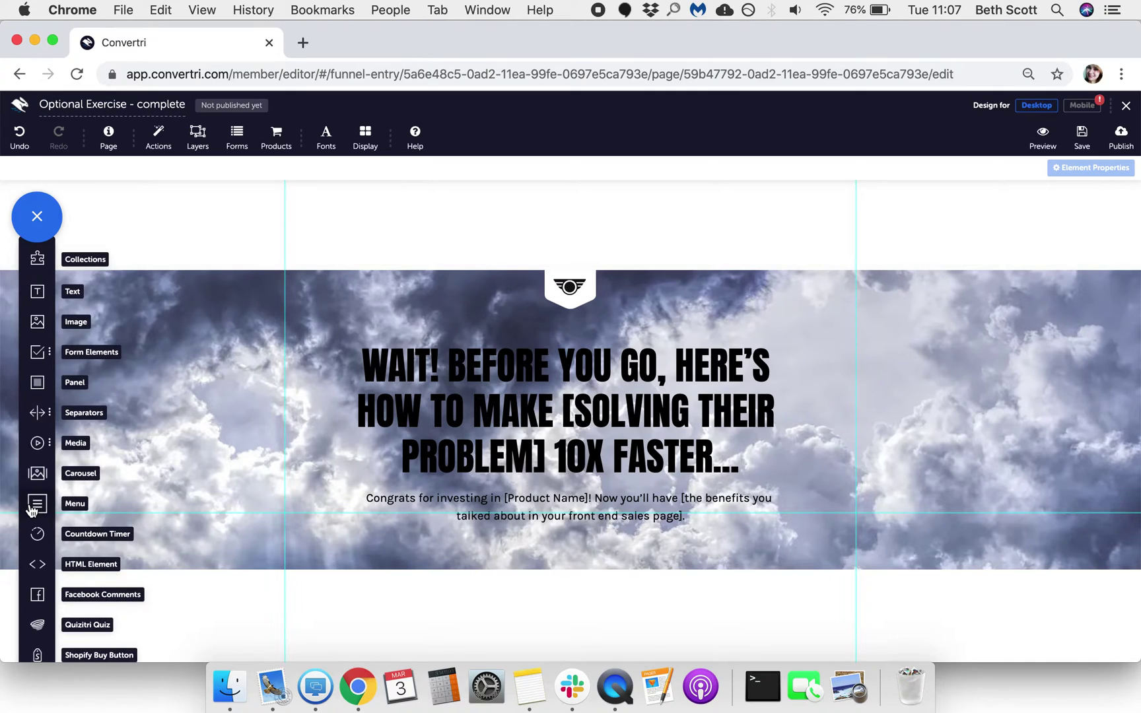
{"action": "left_click", "coordinate": [32, 510]}
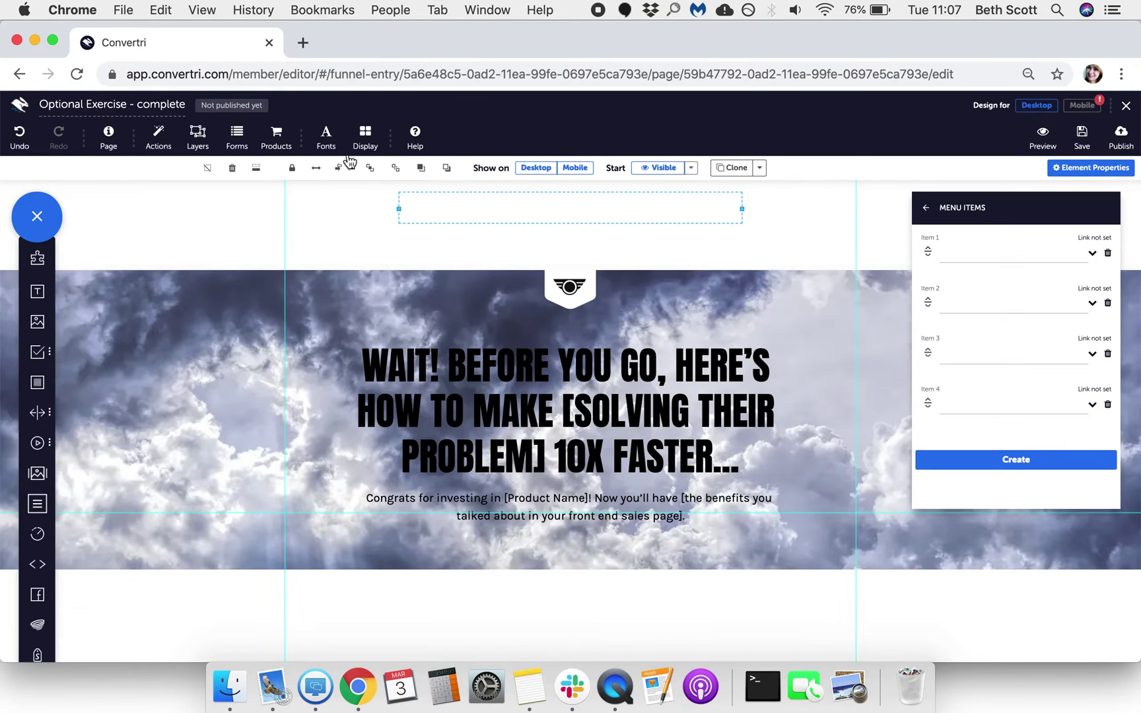
- Drag the menu slightly lower and left, then bring up its Menu Items settings
{"action": "left_click_drag", "start_coordinate": [554, 204], "coordinate": [522, 232]}
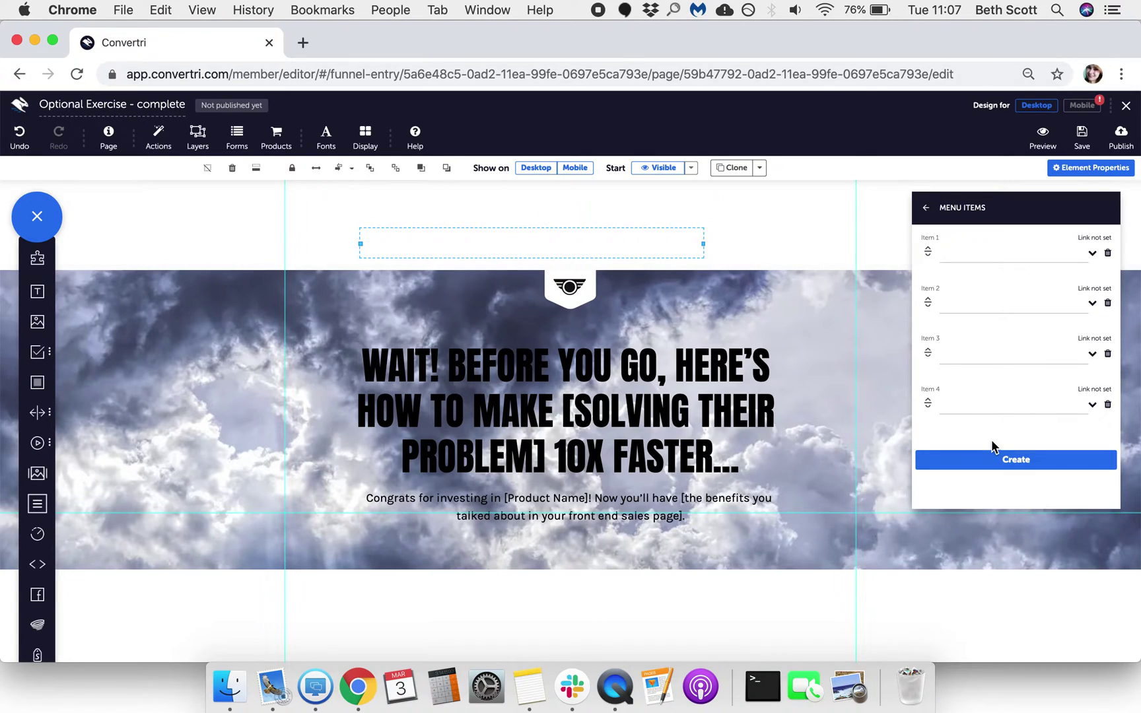
{"action": "left_click", "coordinate": [1100, 172]}
{"action": "left_click", "coordinate": [927, 210]}
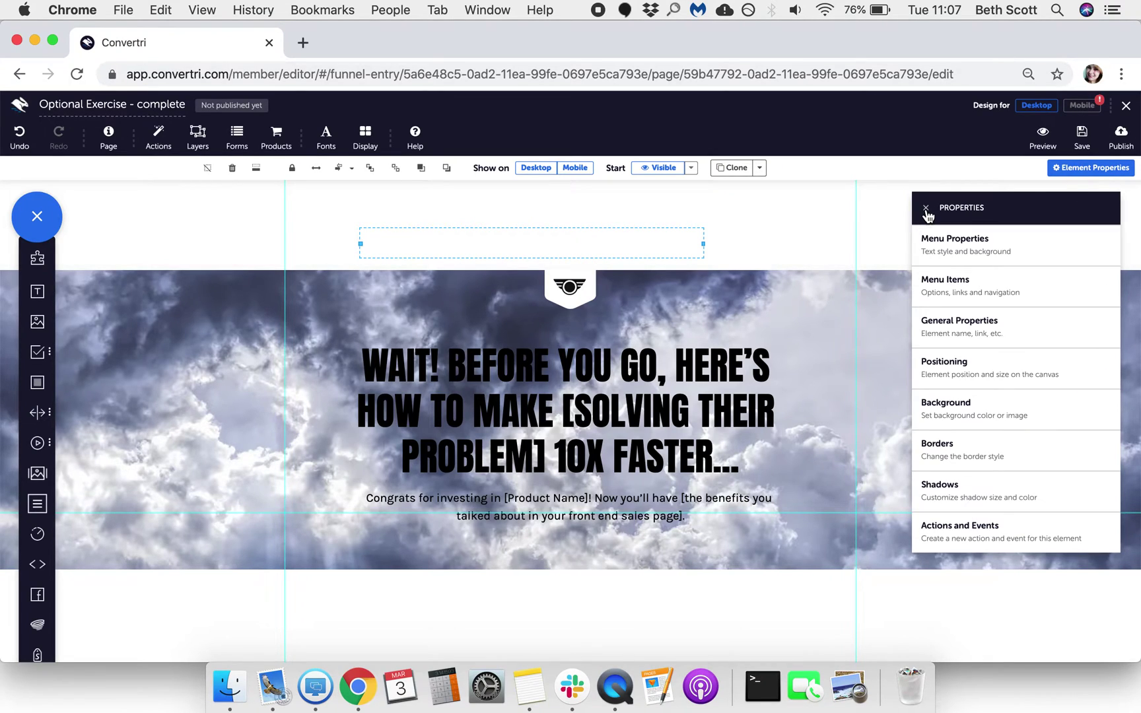
{"action": "left_click", "coordinate": [981, 284]}
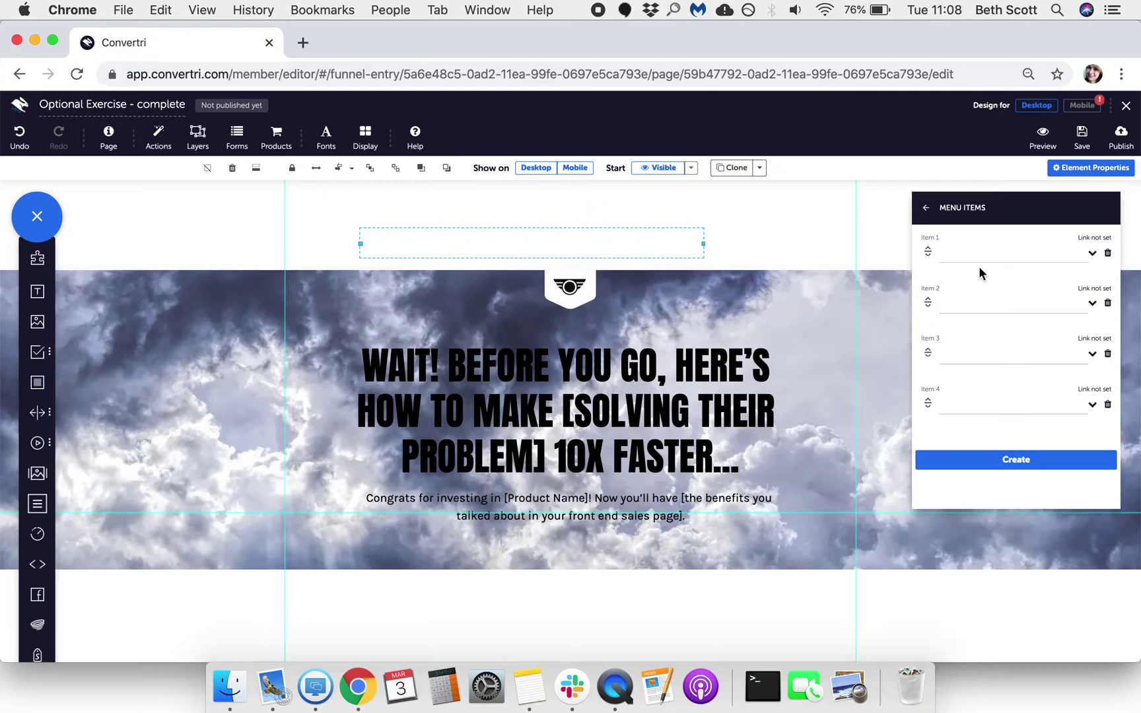
{"action": "left_click", "coordinate": [976, 256]}
{"action": "type", "text": "My first item"}
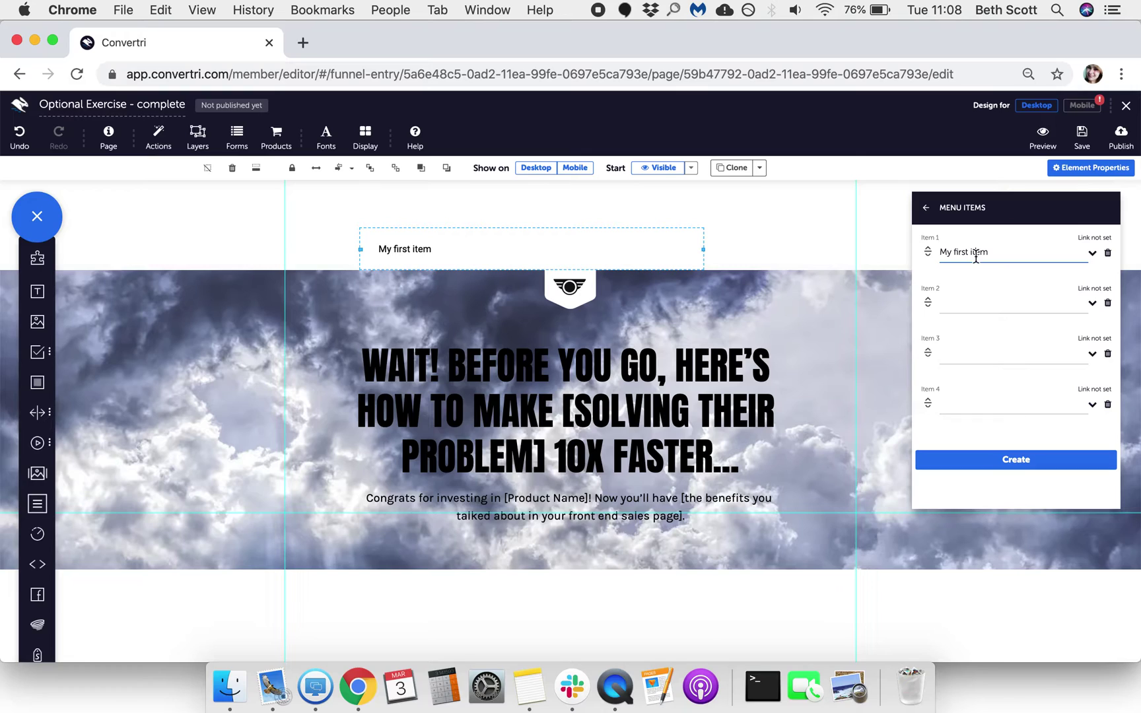
{"action": "left_click", "coordinate": [1093, 254]}
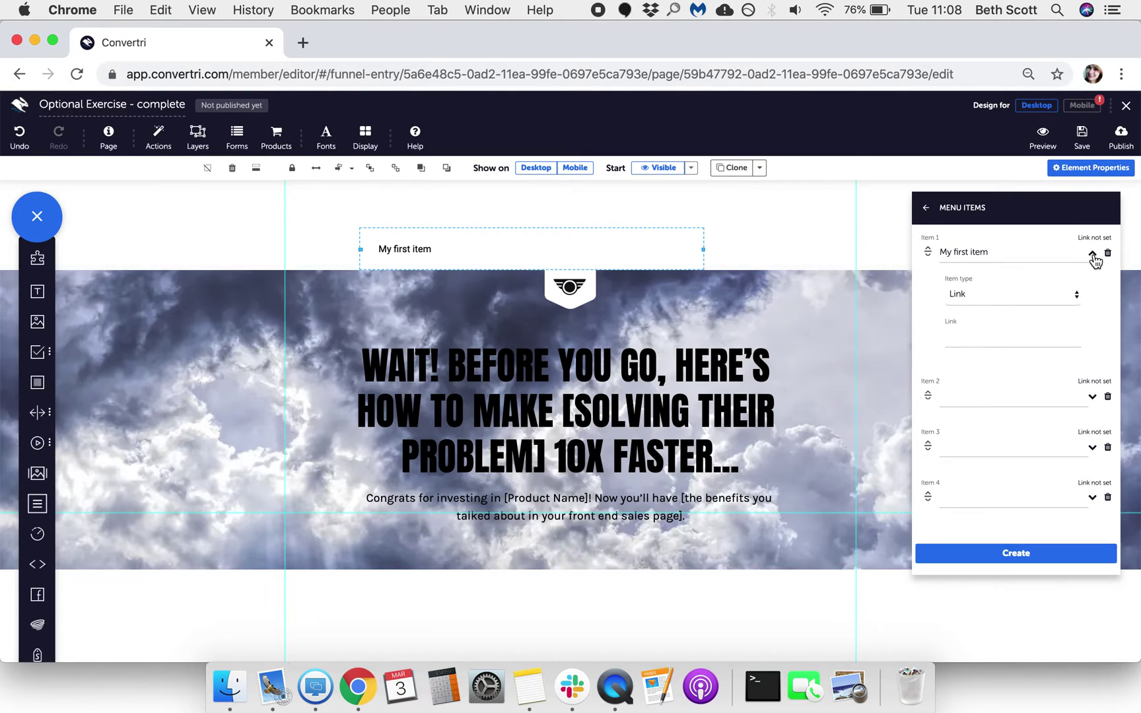
{"action": "left_click", "coordinate": [1033, 297]}
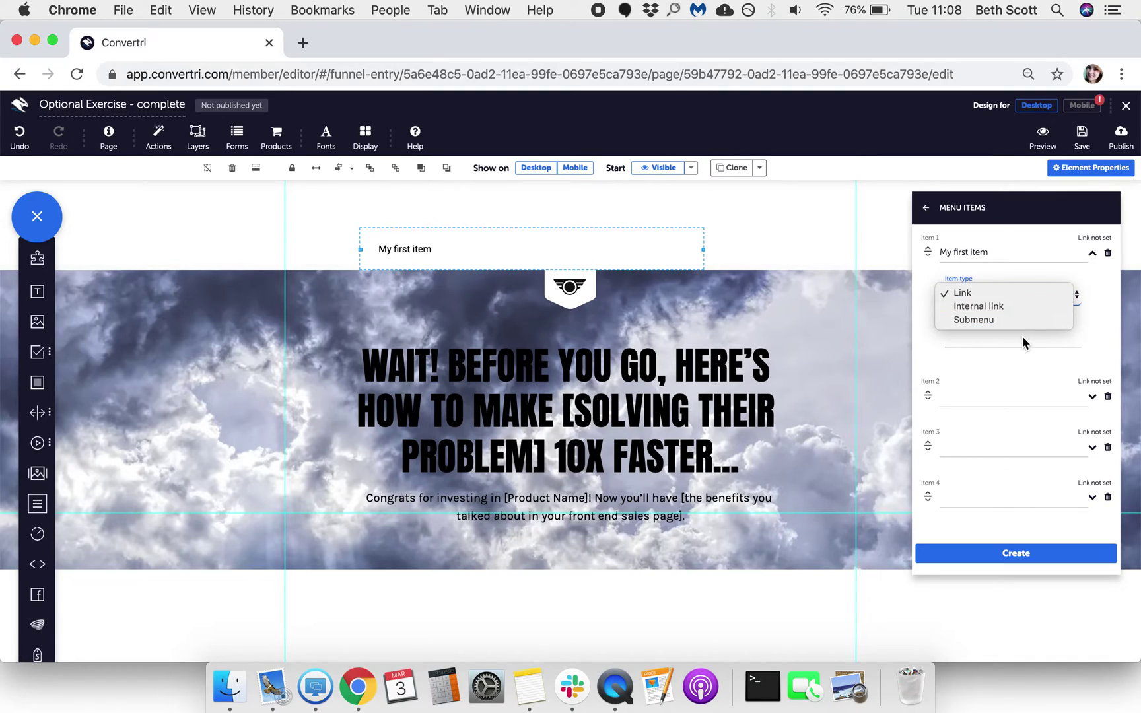
{"action": "left_click", "coordinate": [1014, 295]}
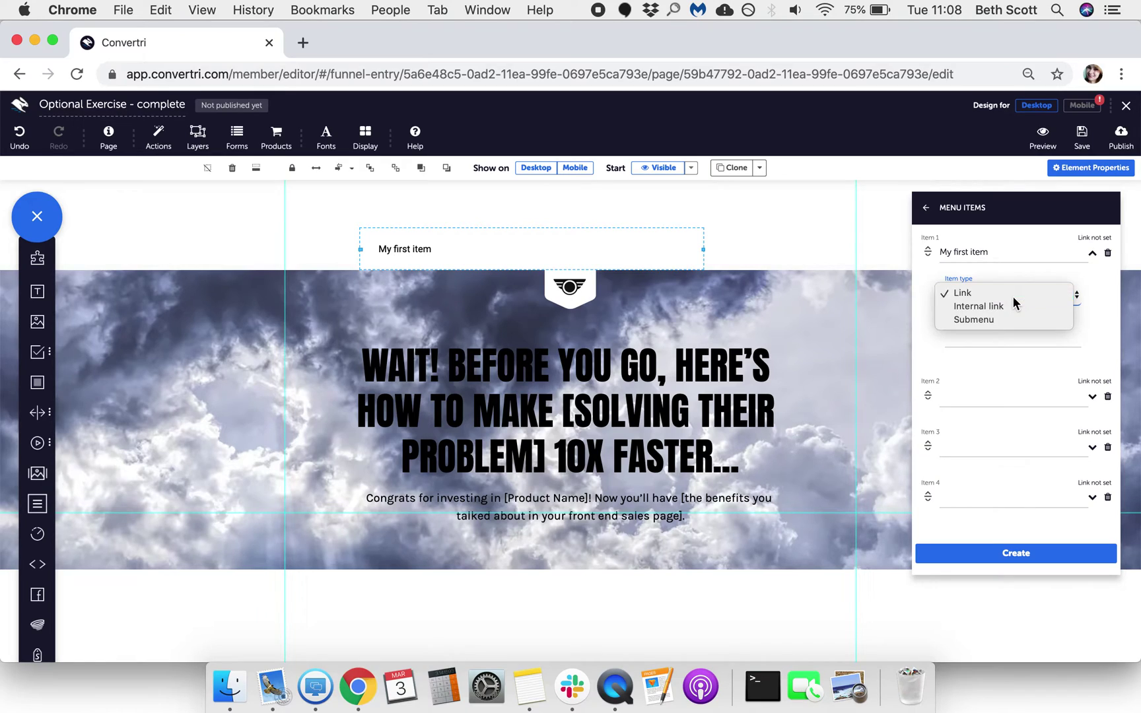
{"action": "left_click", "coordinate": [966, 340]}
{"action": "type", "text": "google.com"}
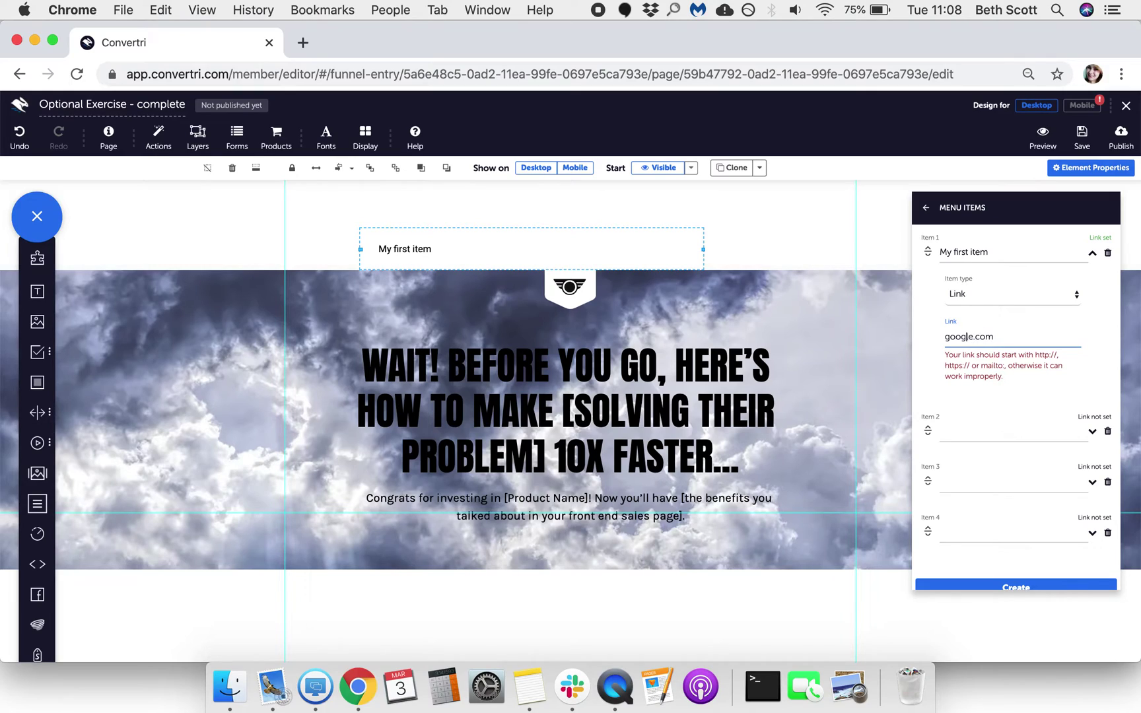
{"action": "type", "text": "http://"}
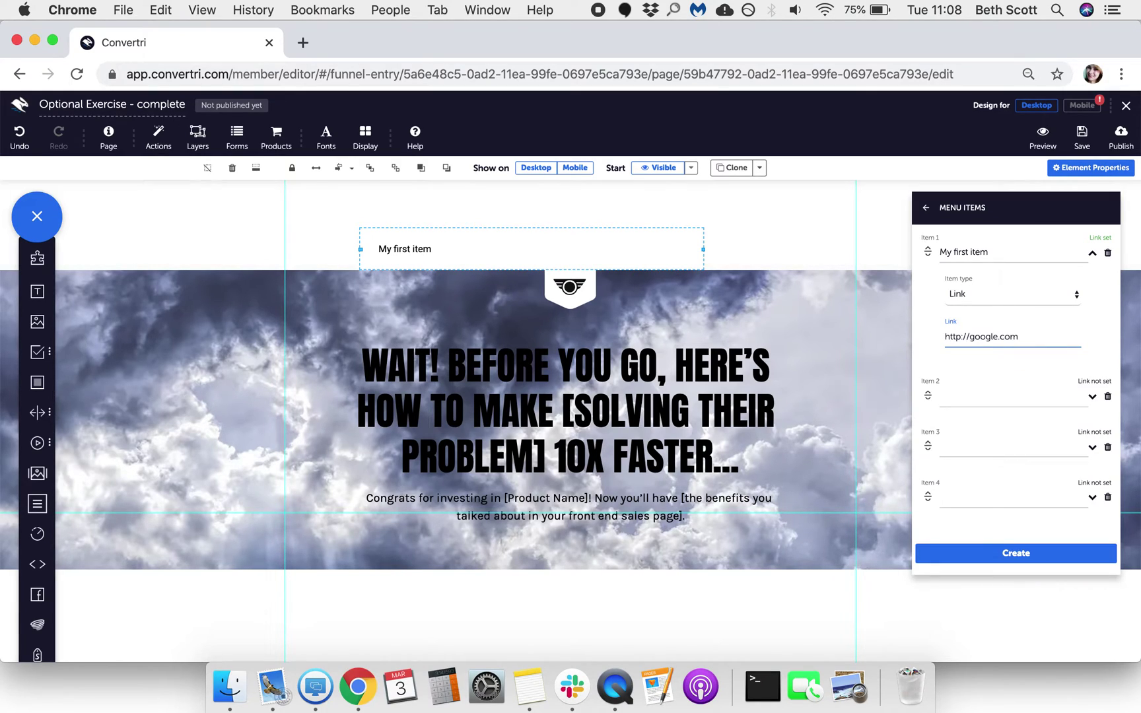
{"action": "left_click", "coordinate": [980, 301]}
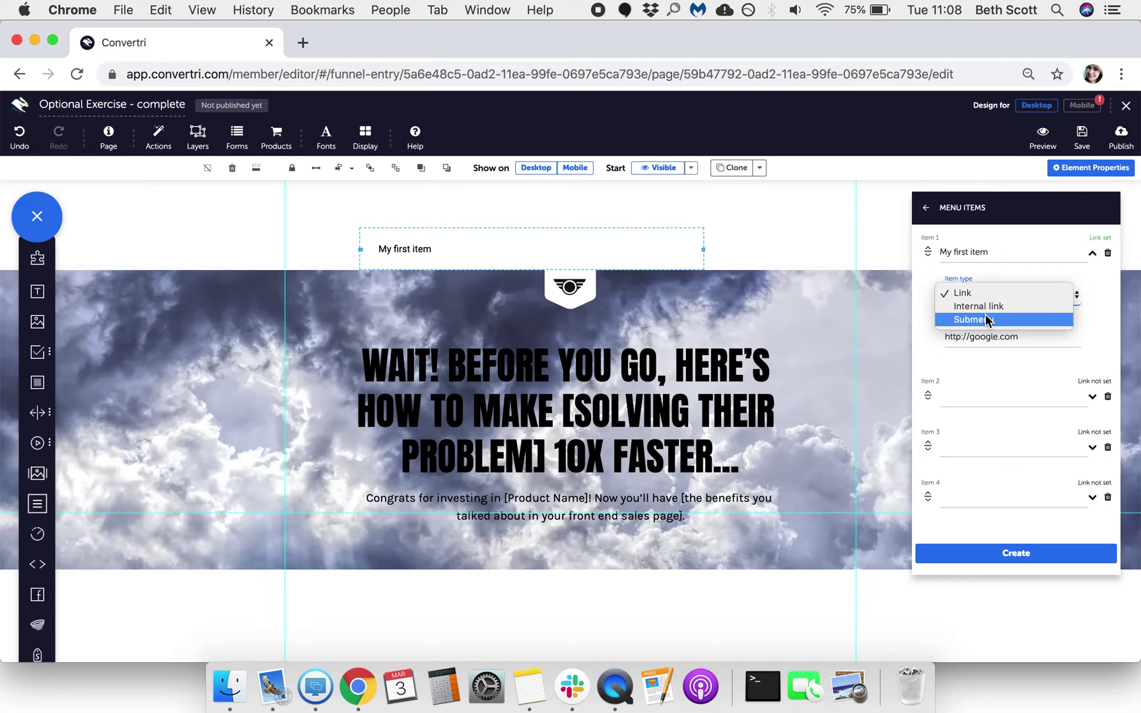
- Make Item 1 a Submenu with entries 'sub-item 1' and 'sub-item 2'
{"action": "left_click", "coordinate": [988, 320]}
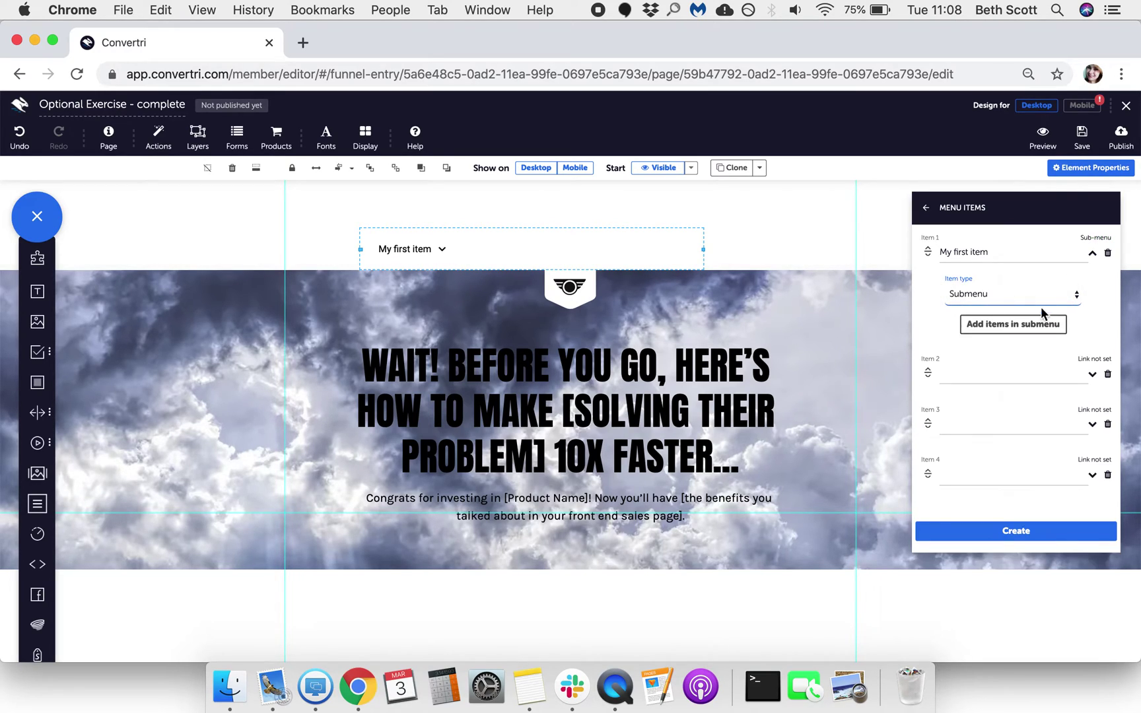
{"action": "left_click", "coordinate": [996, 328]}
{"action": "left_click", "coordinate": [976, 256]}
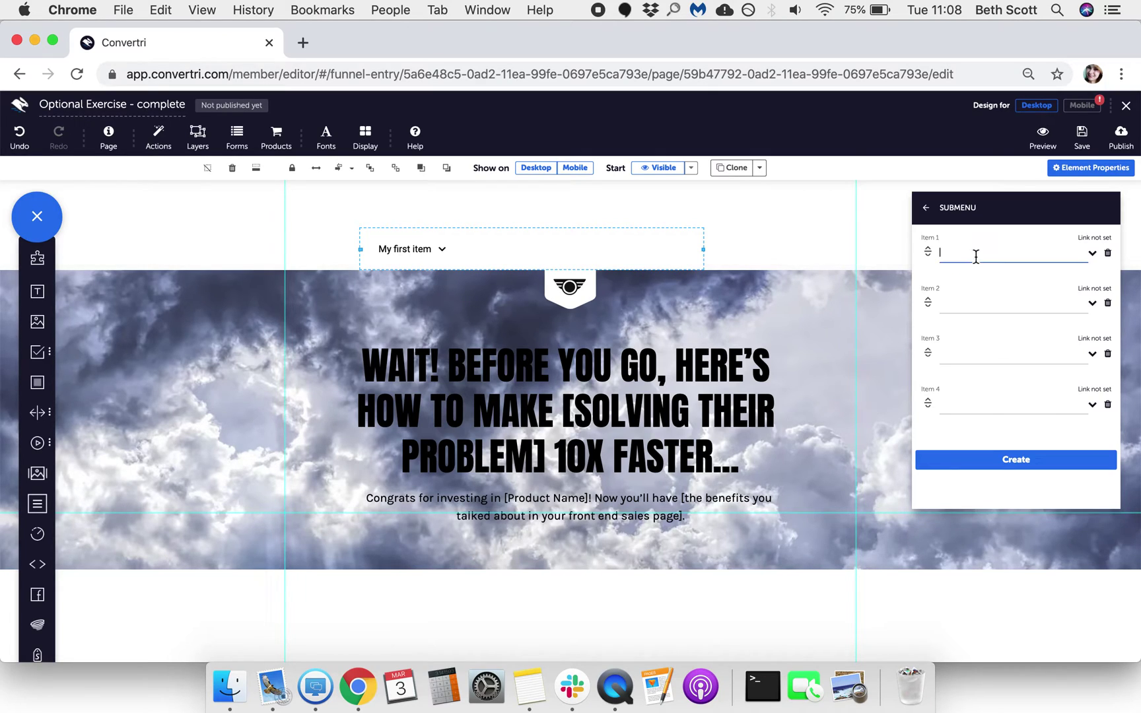
{"action": "type", "text": "sub-item 1"}
{"action": "left_click", "coordinate": [1013, 303]}
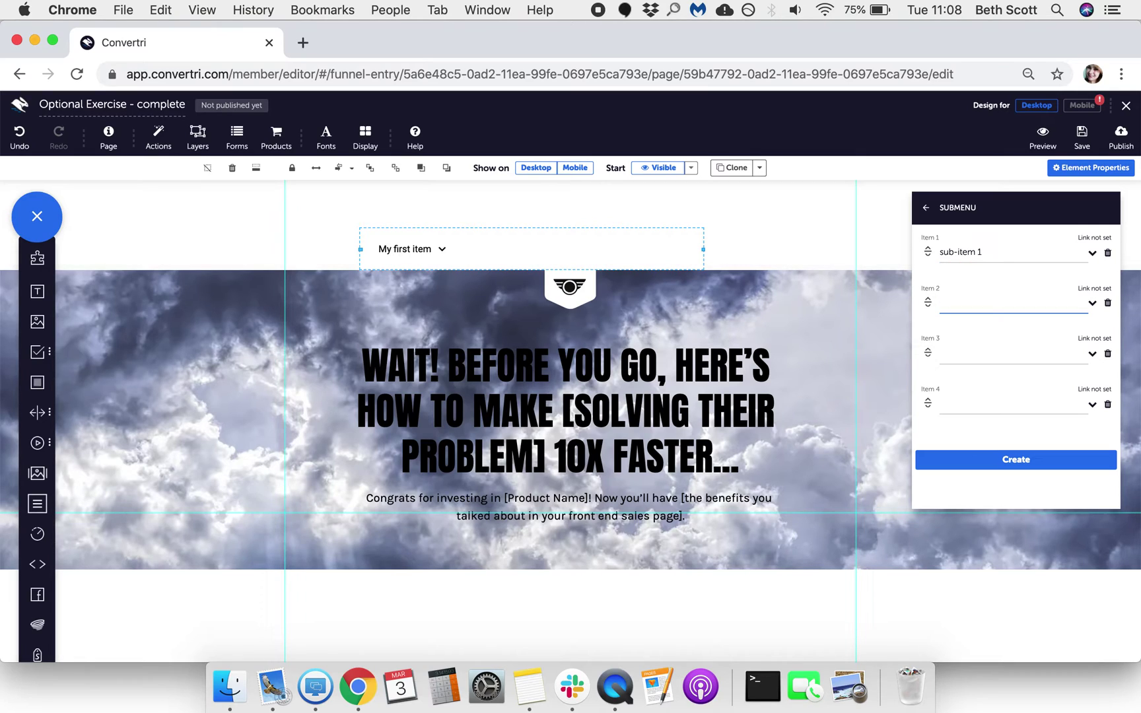
{"action": "type", "text": "sub-item 2"}
- Expand sub-item 1 and keep its item type as Link
{"action": "left_click", "coordinate": [1093, 254]}
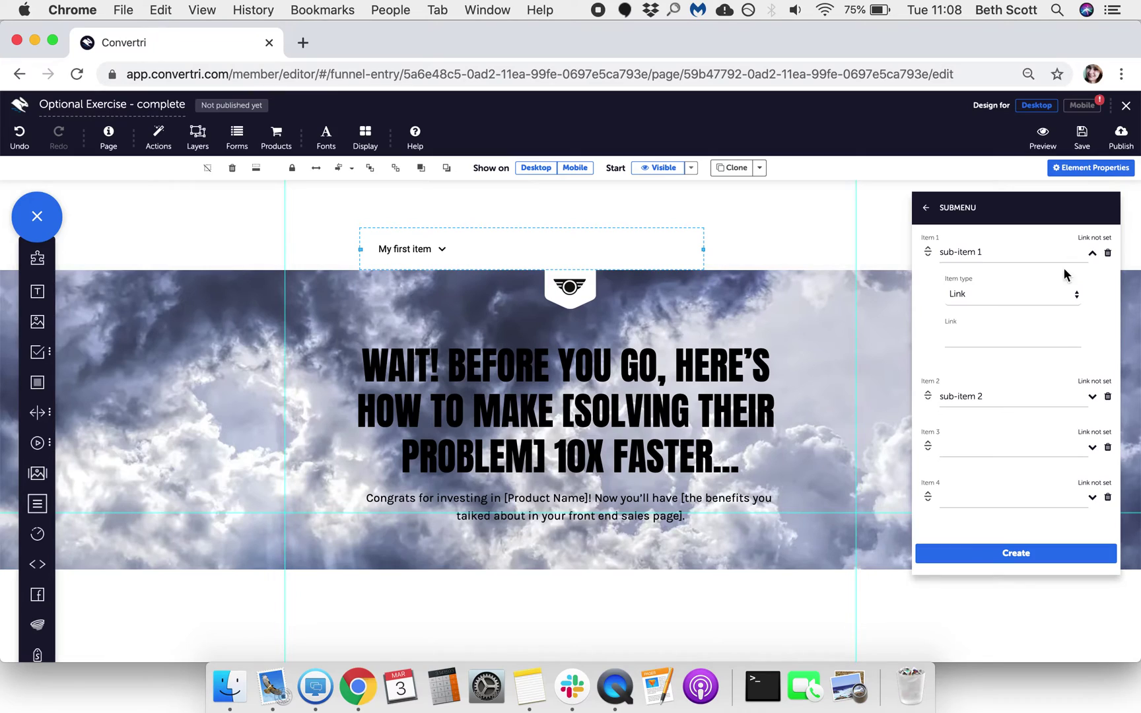
{"action": "left_click", "coordinate": [1040, 297]}
{"action": "left_click", "coordinate": [1040, 294]}
{"action": "left_click", "coordinate": [1041, 335]}
{"action": "left_click", "coordinate": [928, 210]}
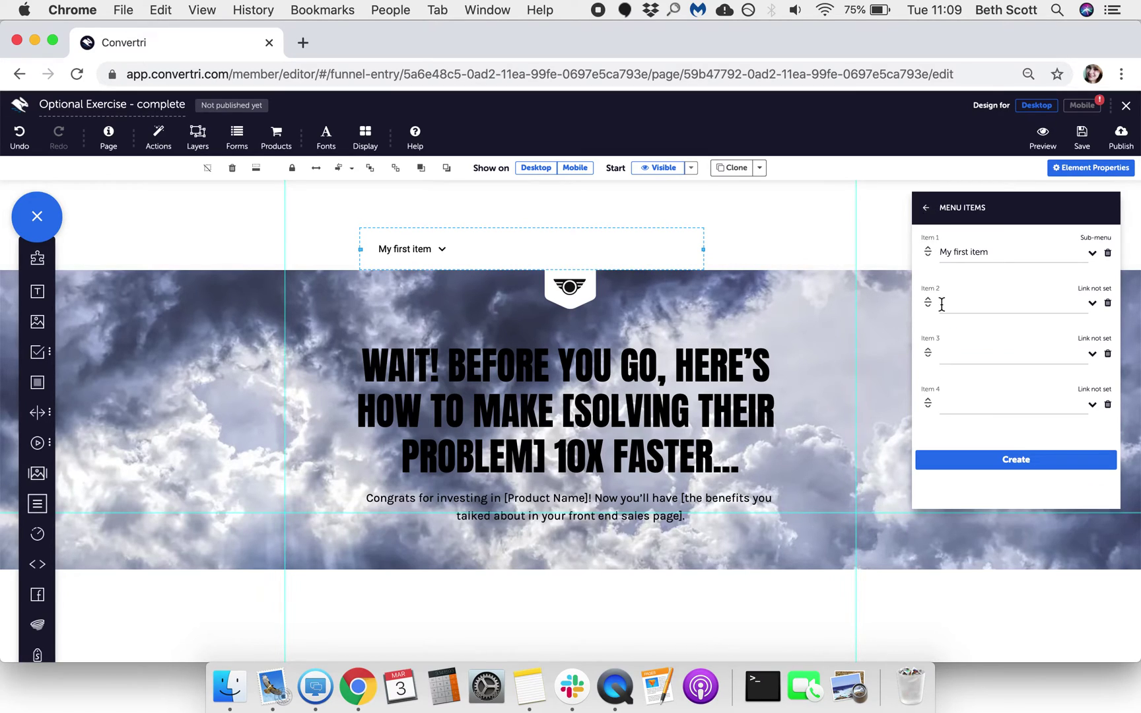
{"action": "left_click", "coordinate": [983, 306]}
{"action": "type", "text": "My second item"}
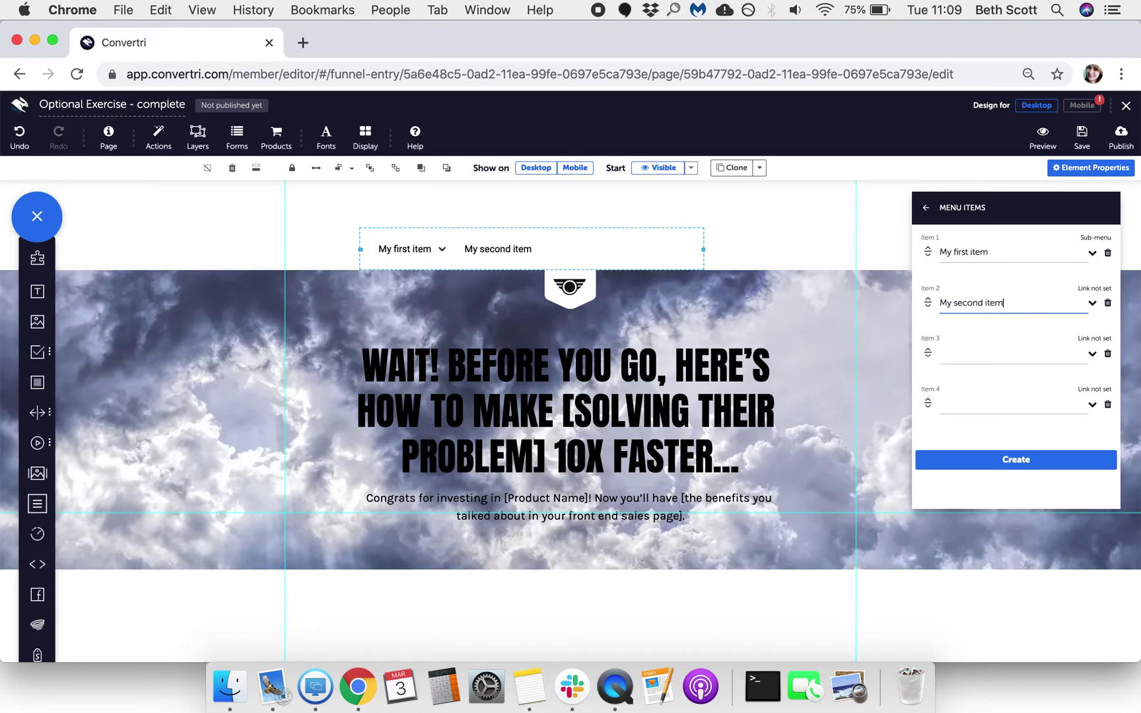
{"action": "left_click", "coordinate": [1093, 305]}
{"action": "left_click", "coordinate": [1046, 347]}
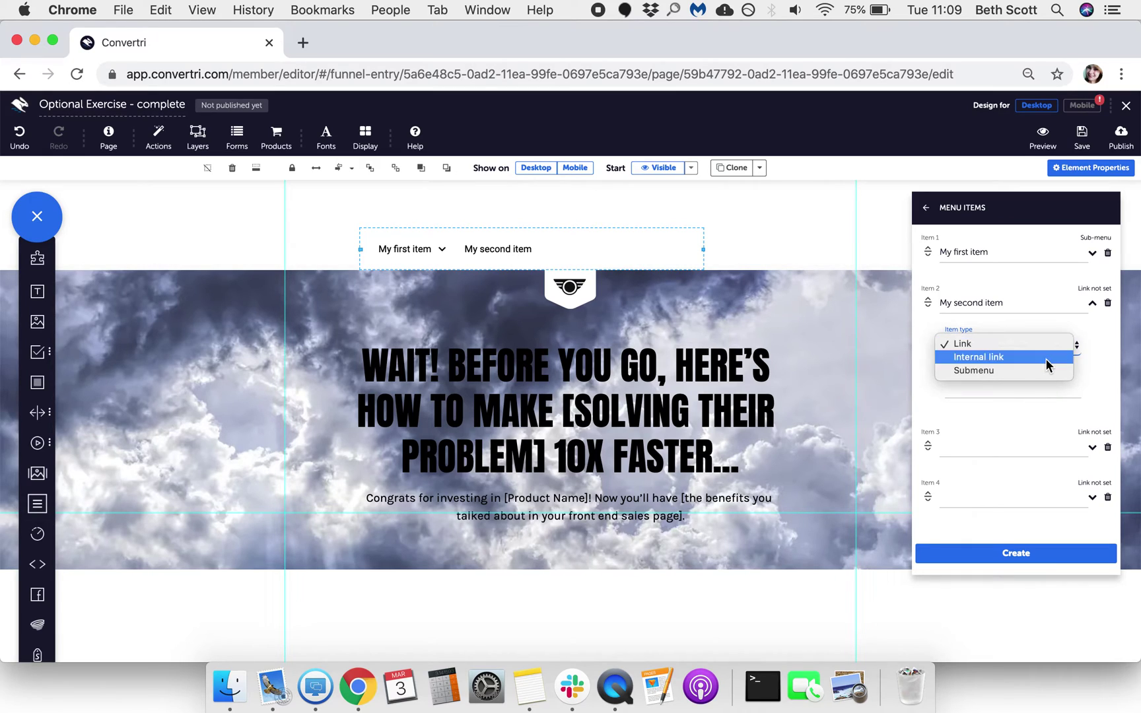
{"action": "left_click", "coordinate": [1046, 358]}
{"action": "left_click", "coordinate": [1049, 391]}
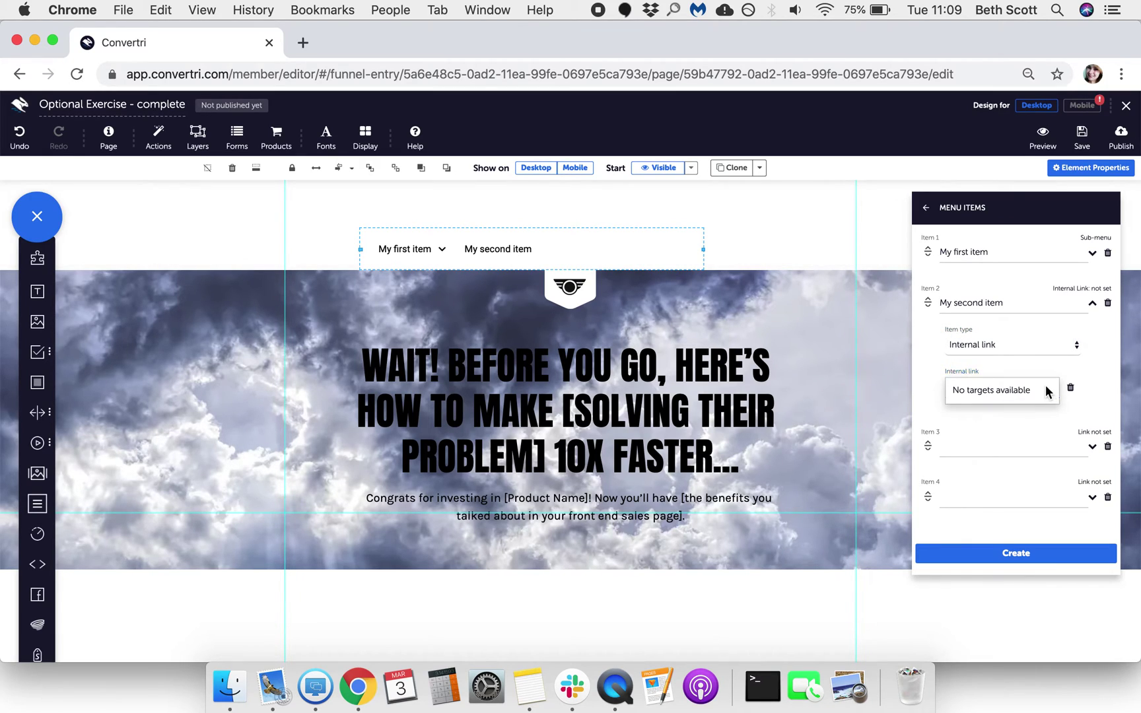
{"action": "left_click", "coordinate": [1053, 346]}
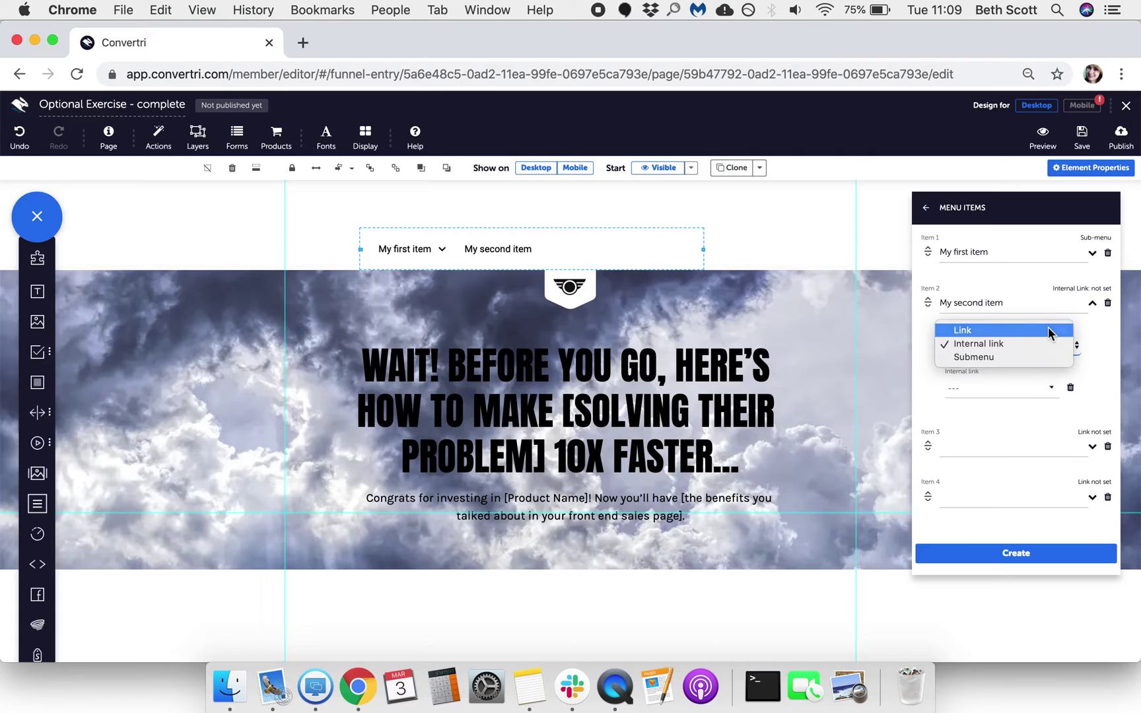
{"action": "left_click", "coordinate": [1049, 332]}
{"action": "left_click", "coordinate": [998, 387]}
{"action": "type", "text": "ht"}
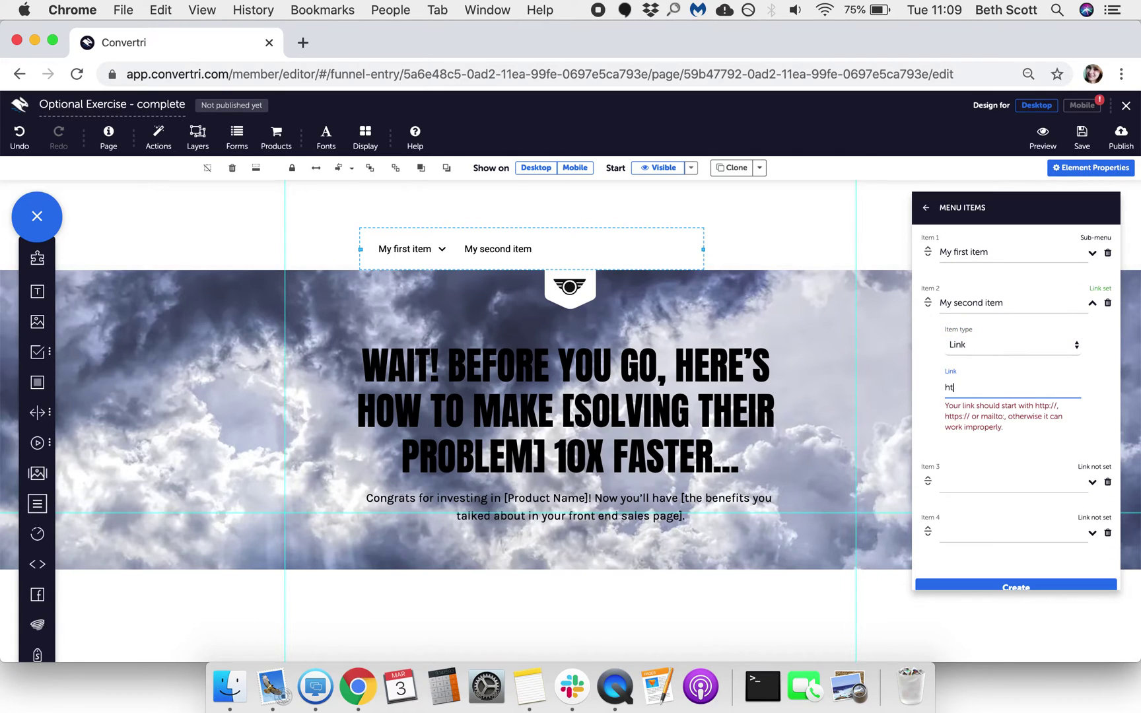
{"action": "type", "text": "tp://example.com"}
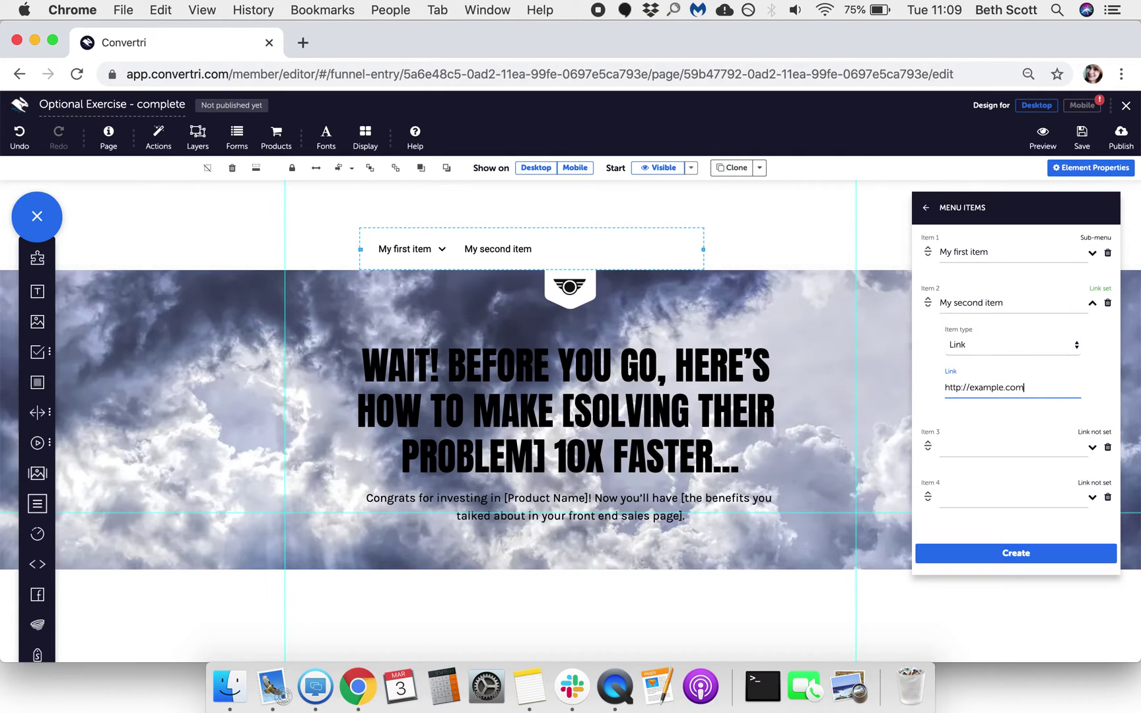
- Name Item 3 'A third item' and set its item type to Submenu
{"action": "left_click", "coordinate": [970, 447]}
{"action": "type", "text": "A third item"}
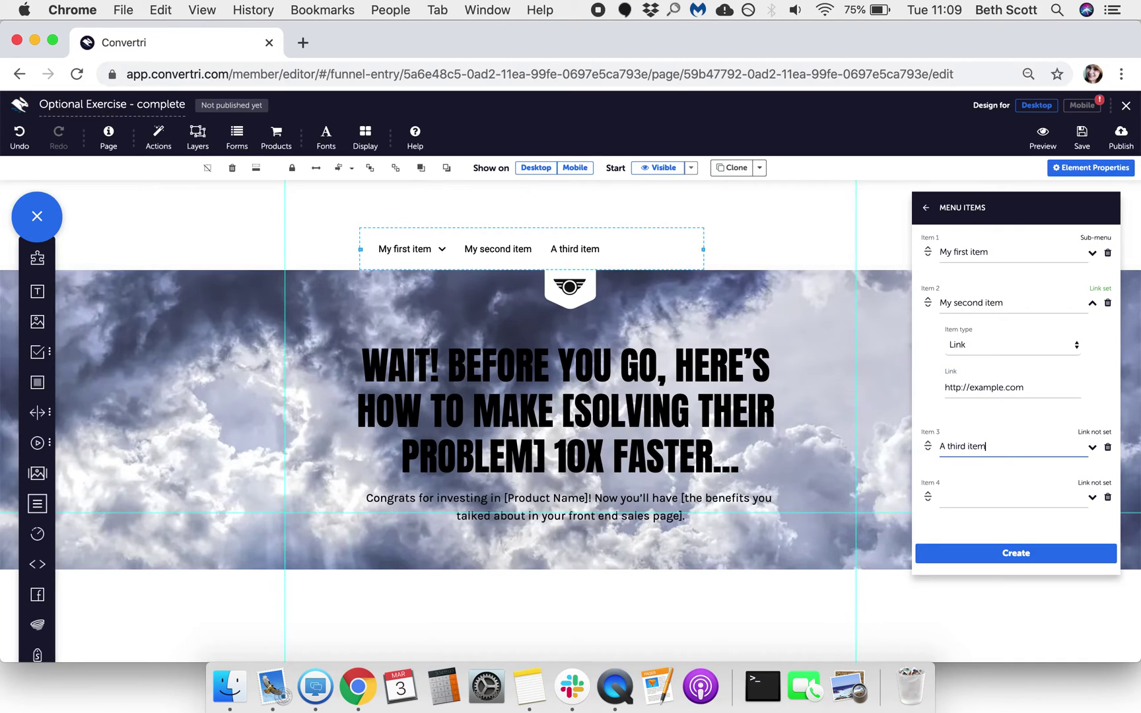
{"action": "left_click", "coordinate": [1092, 448]}
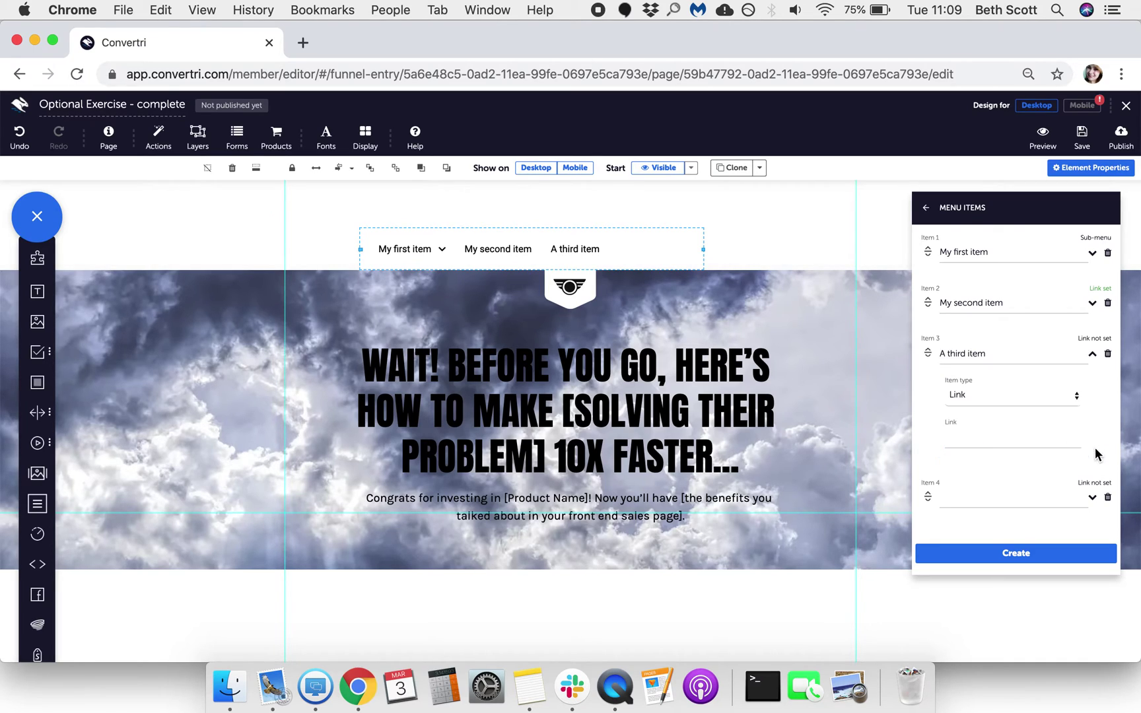
{"action": "left_click", "coordinate": [1039, 439]}
{"action": "left_click", "coordinate": [1041, 396]}
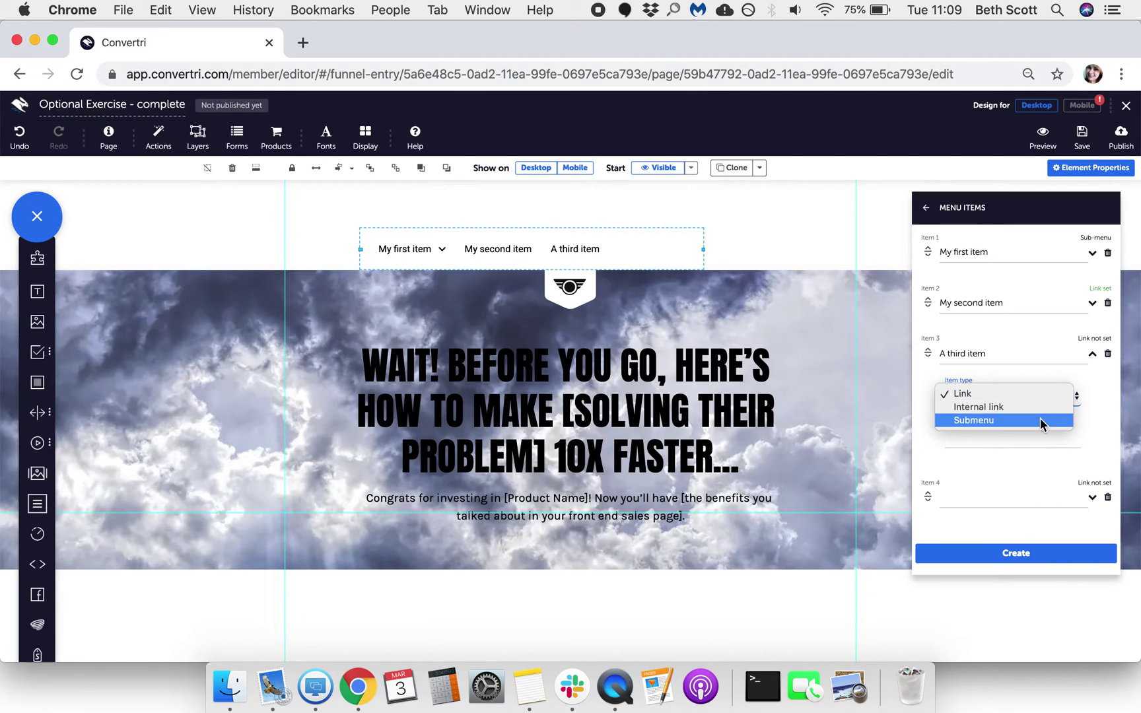
{"action": "left_click", "coordinate": [1040, 420]}
{"action": "left_click", "coordinate": [1031, 428]}
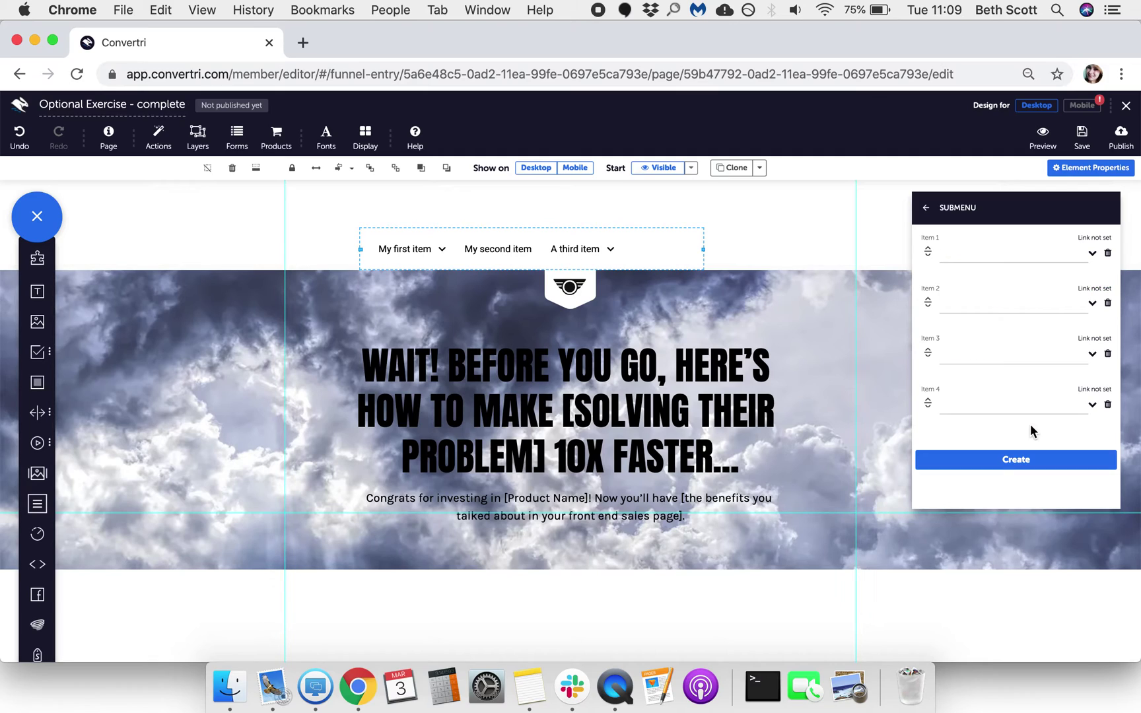
{"action": "left_click", "coordinate": [999, 254]}
{"action": "type", "text": "another sub-item"}
{"action": "left_click", "coordinate": [1093, 255]}
{"action": "left_click", "coordinate": [1002, 337]}
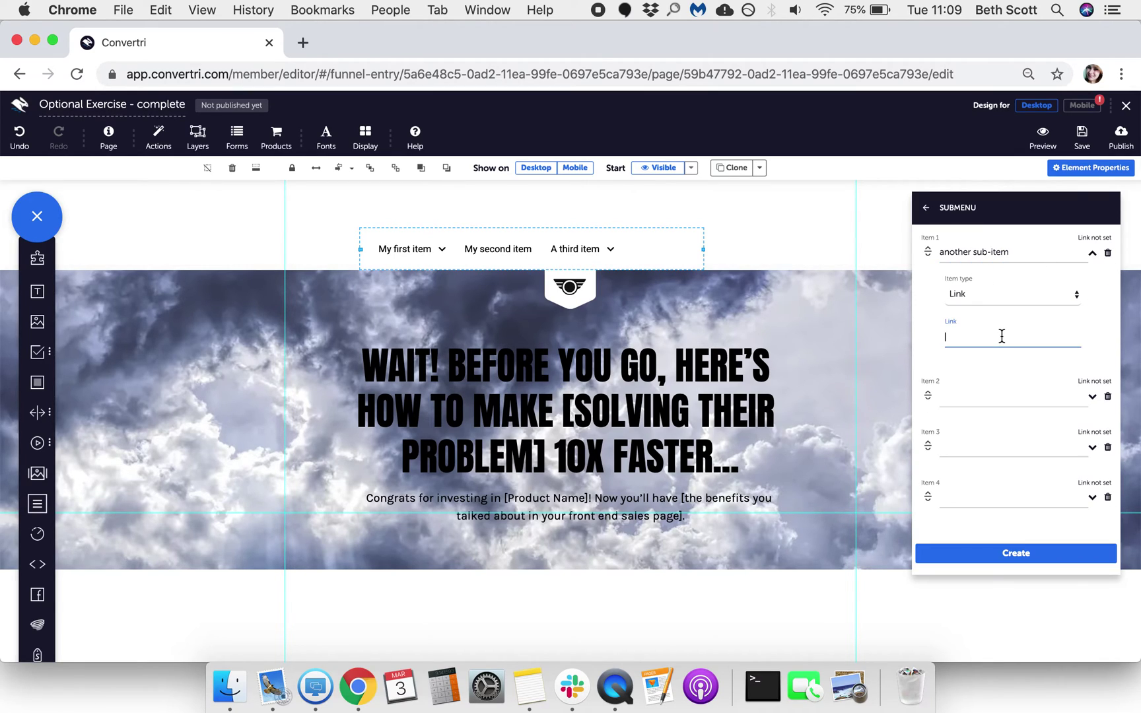
{"action": "type", "text": "http://example.com"}
{"action": "left_click", "coordinate": [926, 208]}
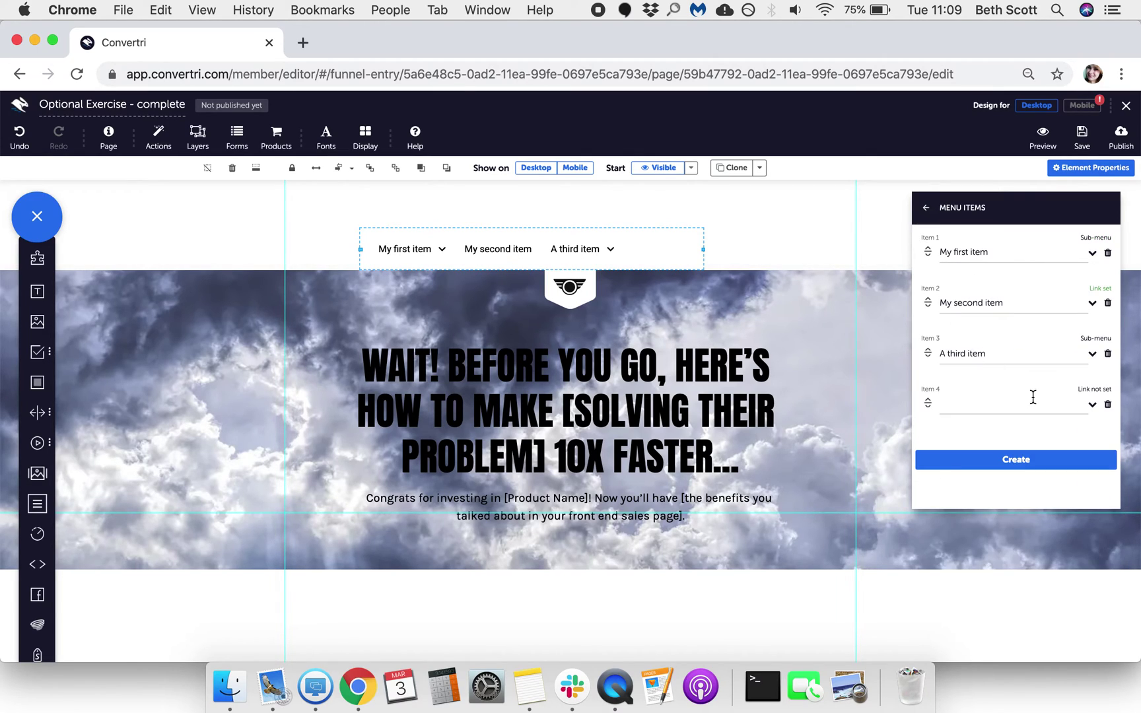
- Delete the blank fourth item and nudge the menu slightly higher on the canvas
{"action": "left_click", "coordinate": [1108, 406]}
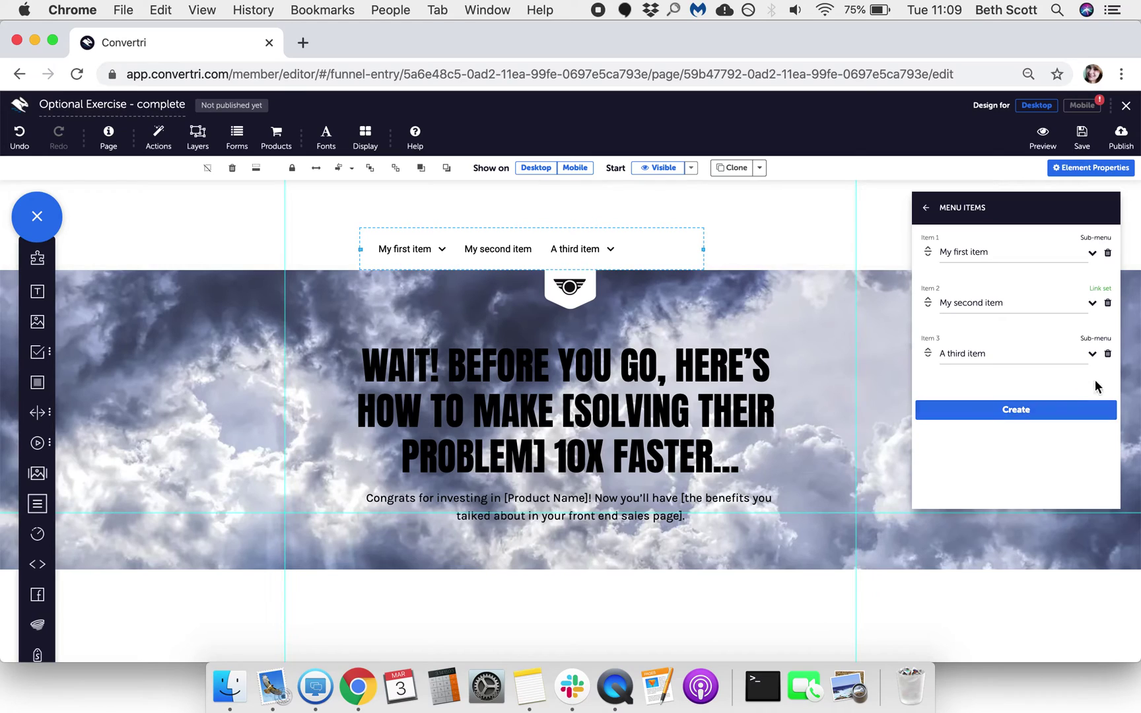
{"action": "left_click", "coordinate": [1041, 415]}
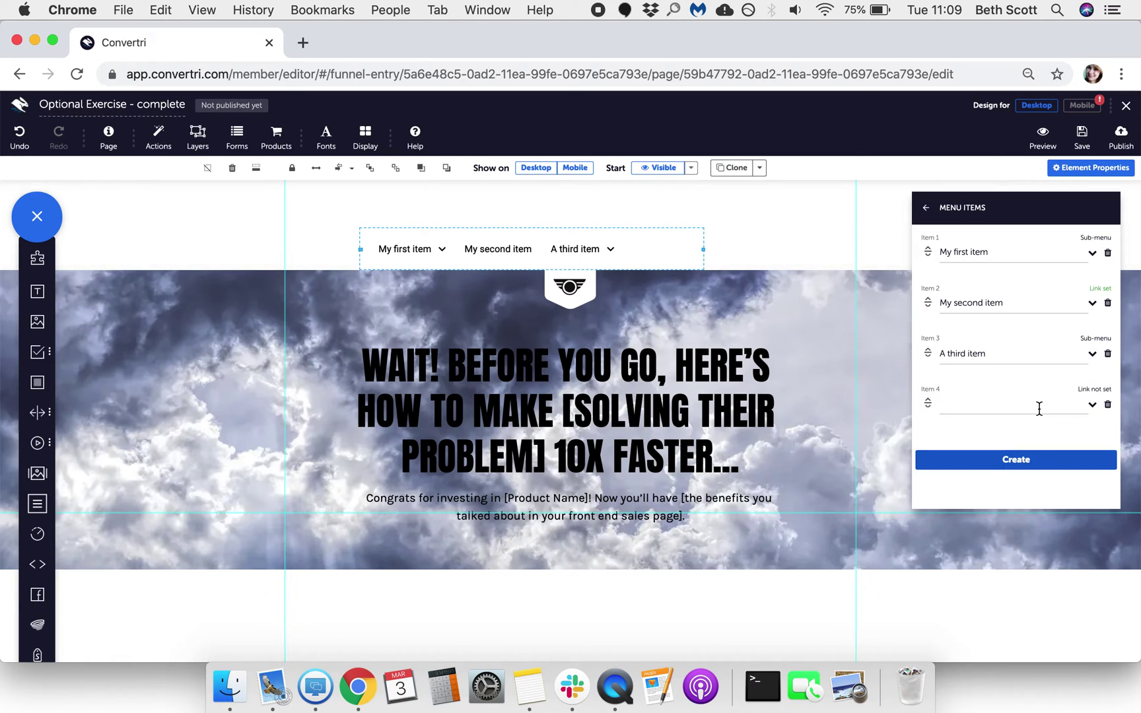
{"action": "left_click", "coordinate": [1109, 405]}
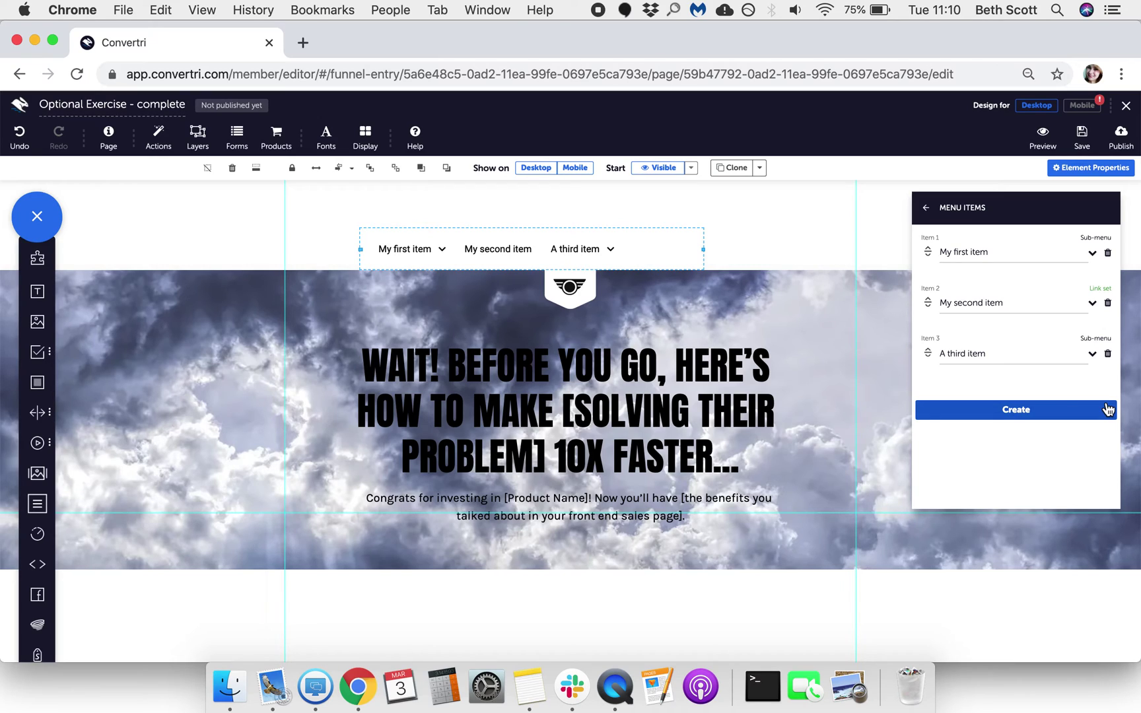
{"action": "left_click_drag", "start_coordinate": [658, 246], "coordinate": [672, 236]}
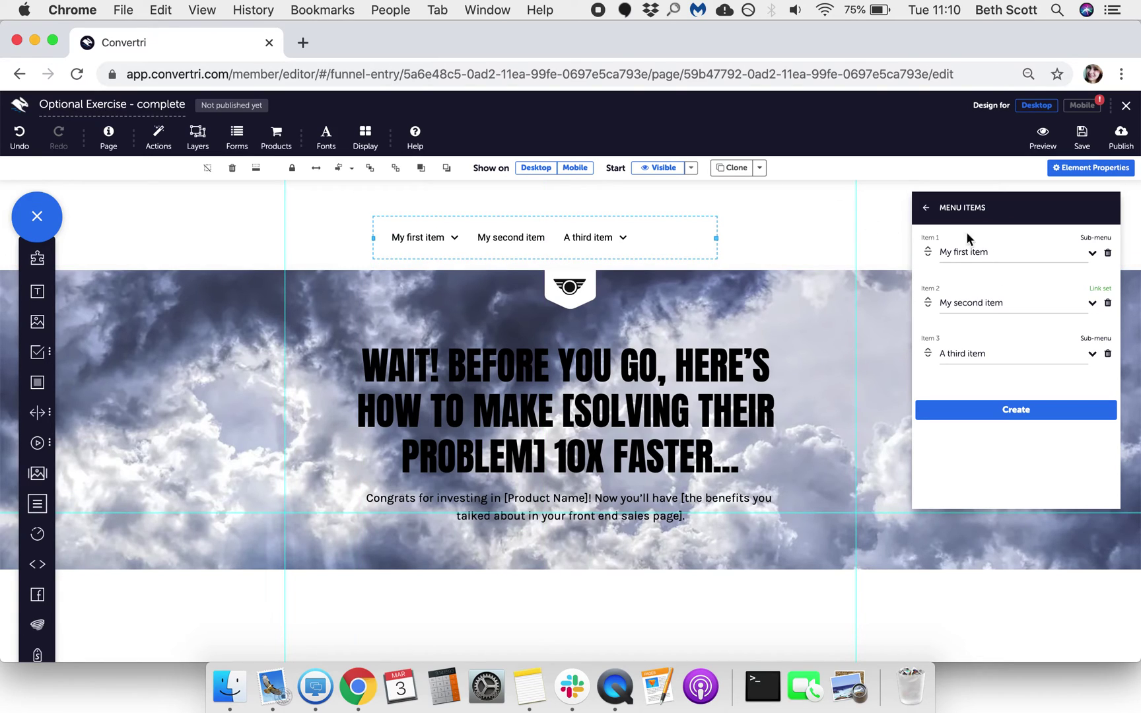
- Apply the Salmon menu skin after previewing the Classic skin
{"action": "left_click", "coordinate": [927, 208]}
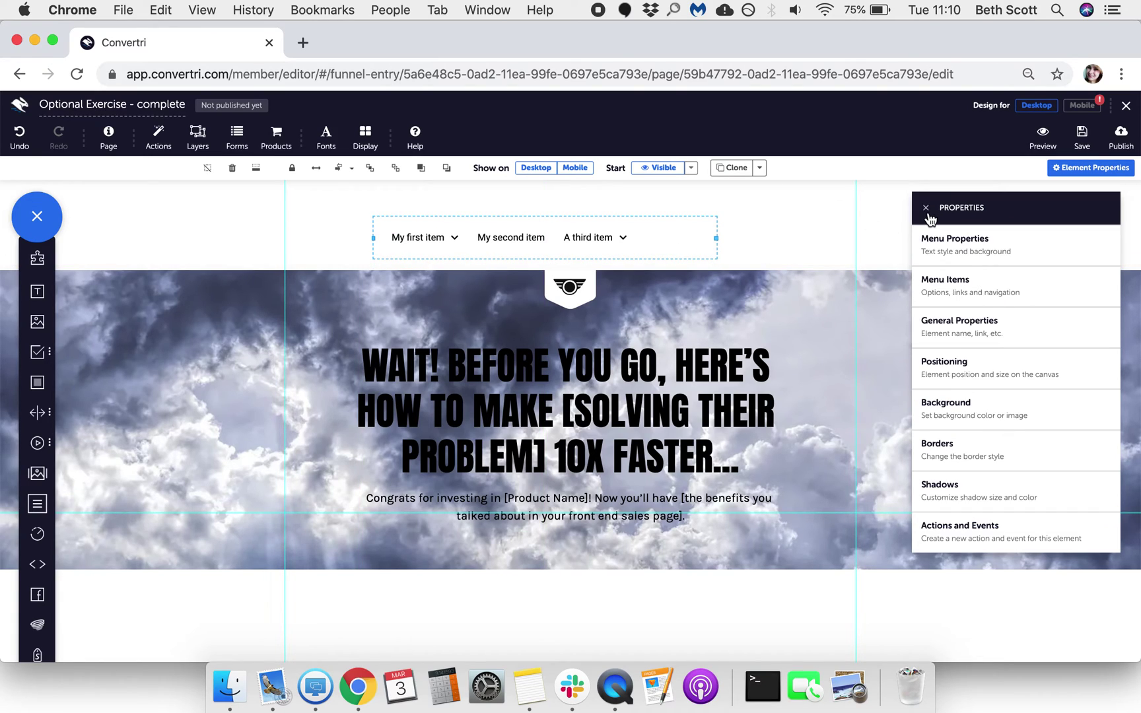
{"action": "left_click", "coordinate": [1021, 256]}
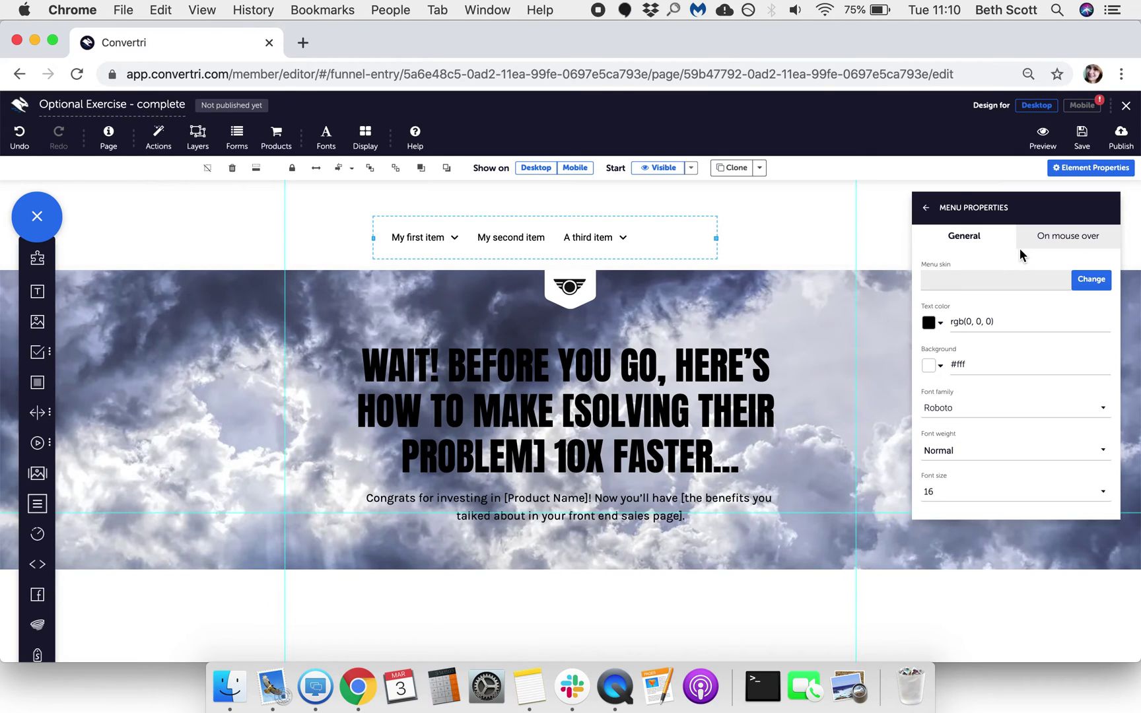
{"action": "left_click", "coordinate": [1087, 289]}
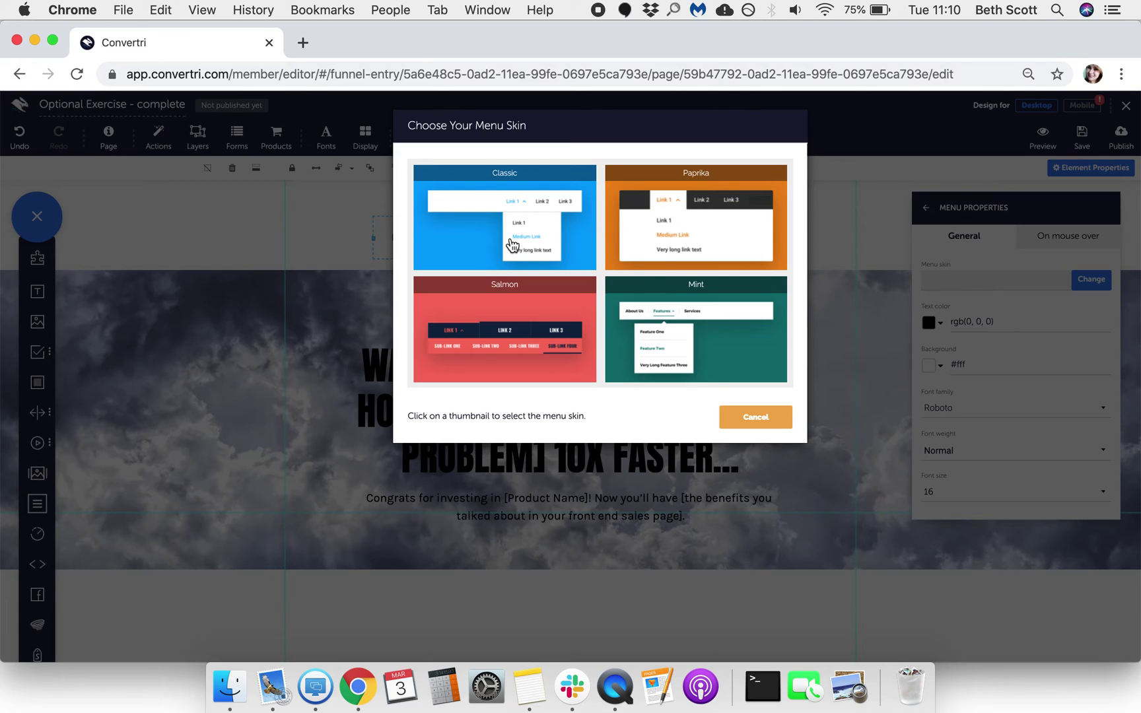
{"action": "left_click", "coordinate": [521, 258]}
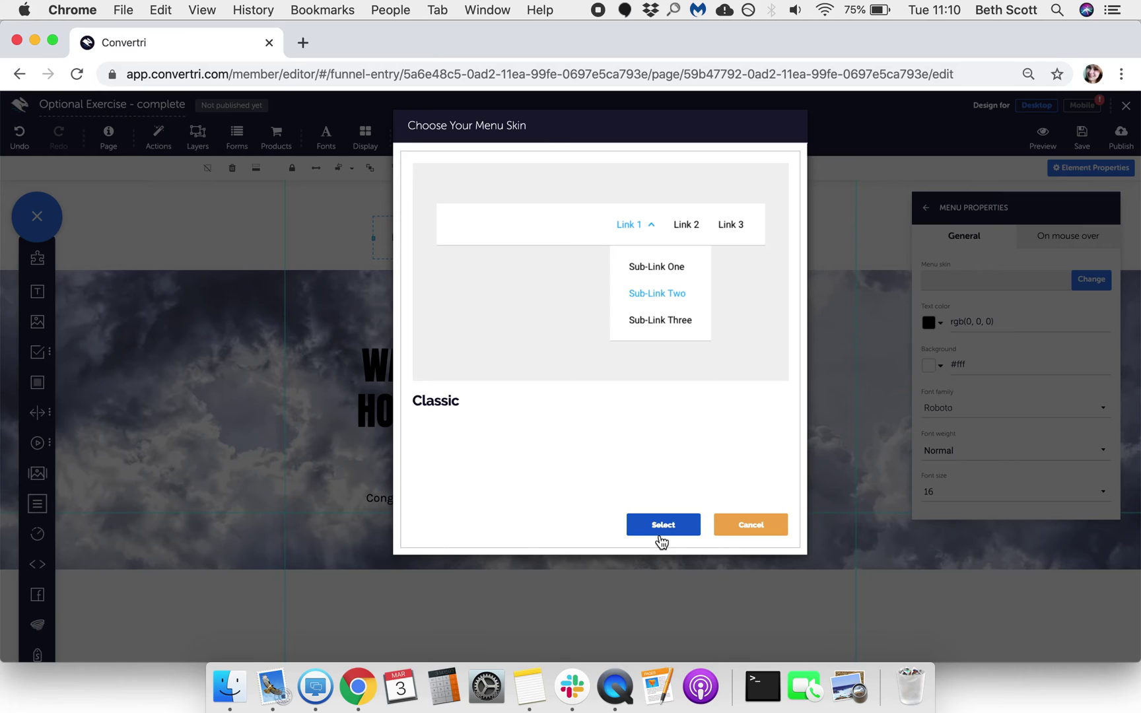
{"action": "left_click", "coordinate": [730, 525]}
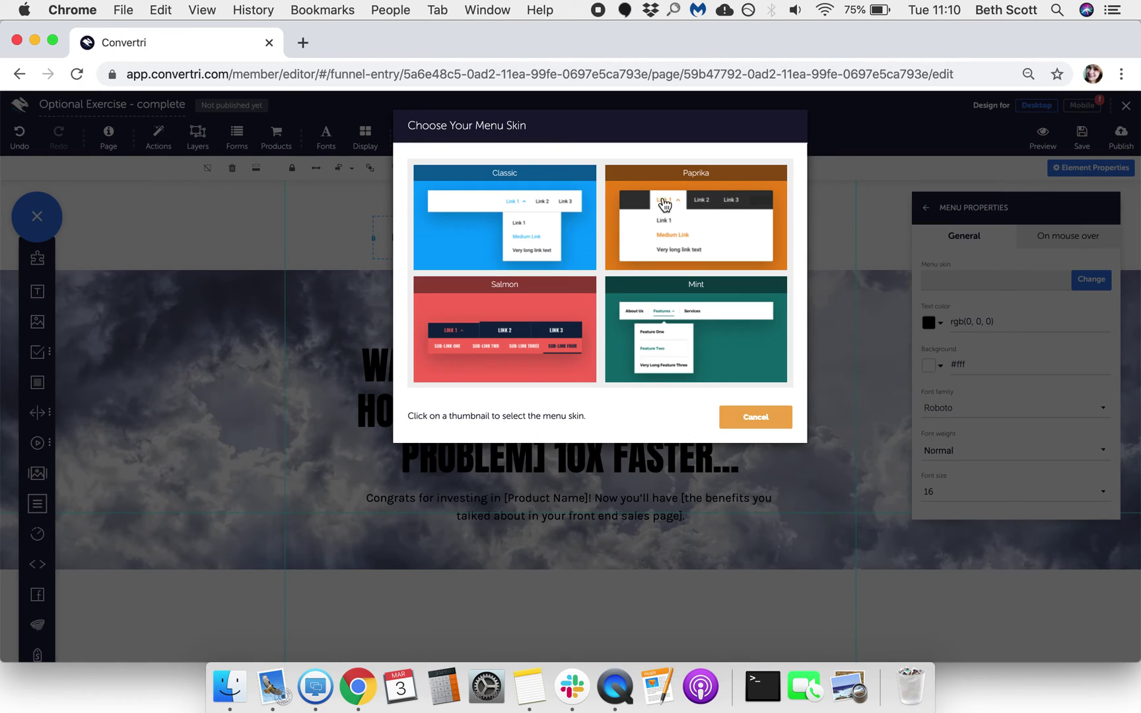
{"action": "left_click", "coordinate": [574, 299]}
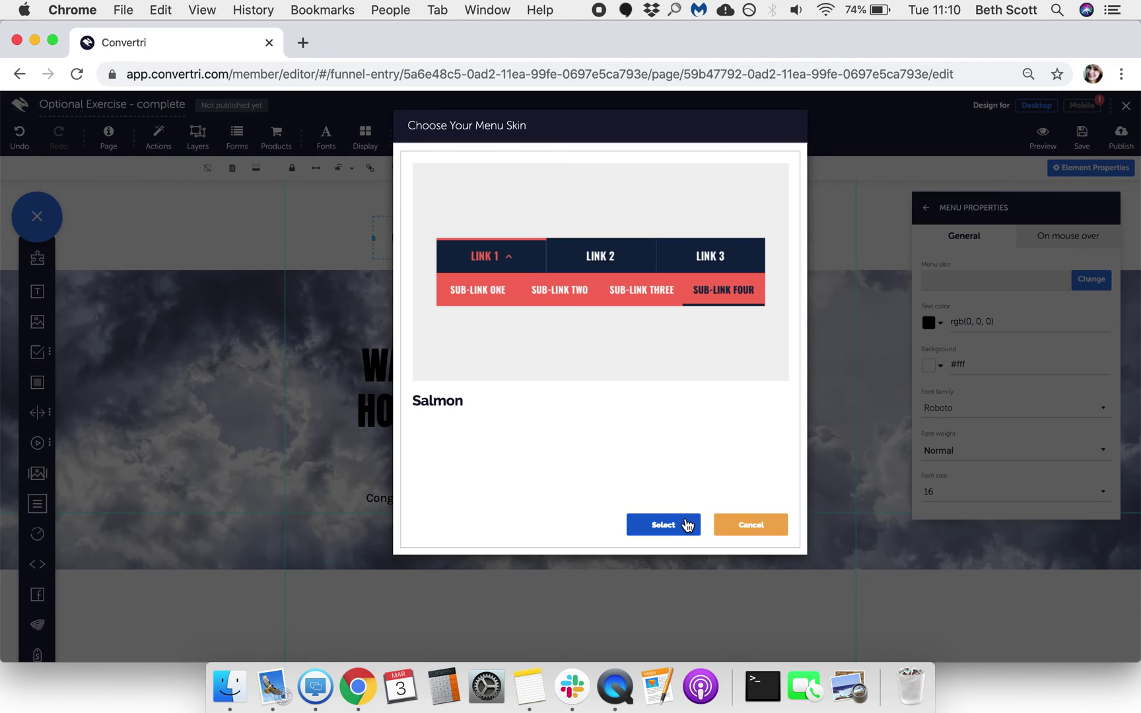
{"action": "left_click", "coordinate": [687, 525]}
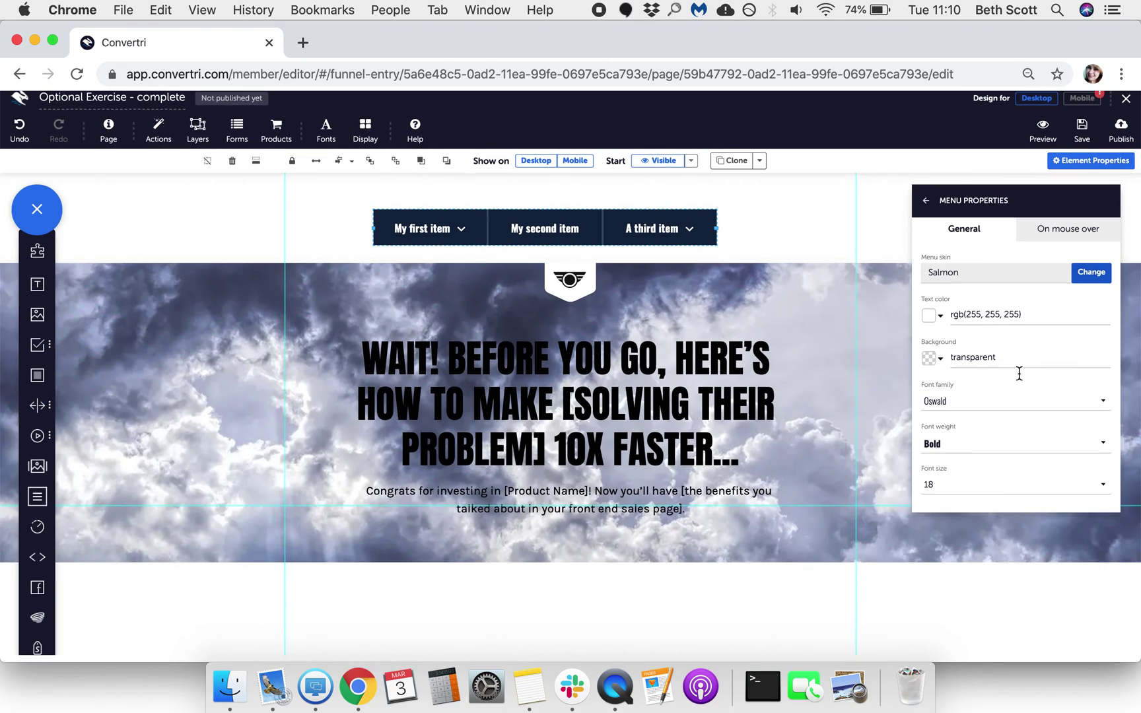
- Set the menu font family to Abel and font size to 20, then save
{"action": "scroll", "coordinate": [1019, 373], "scroll_direction": "up", "scroll_amount": 1}
{"action": "left_click", "coordinate": [958, 401]}
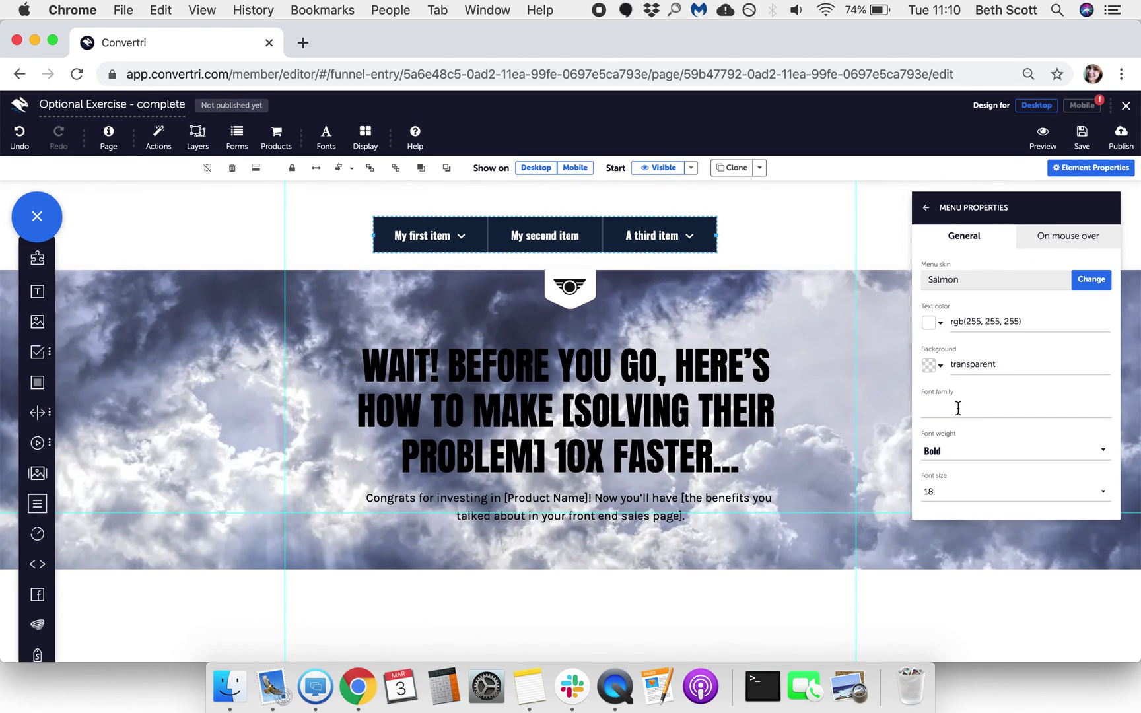
{"action": "left_click", "coordinate": [959, 408]}
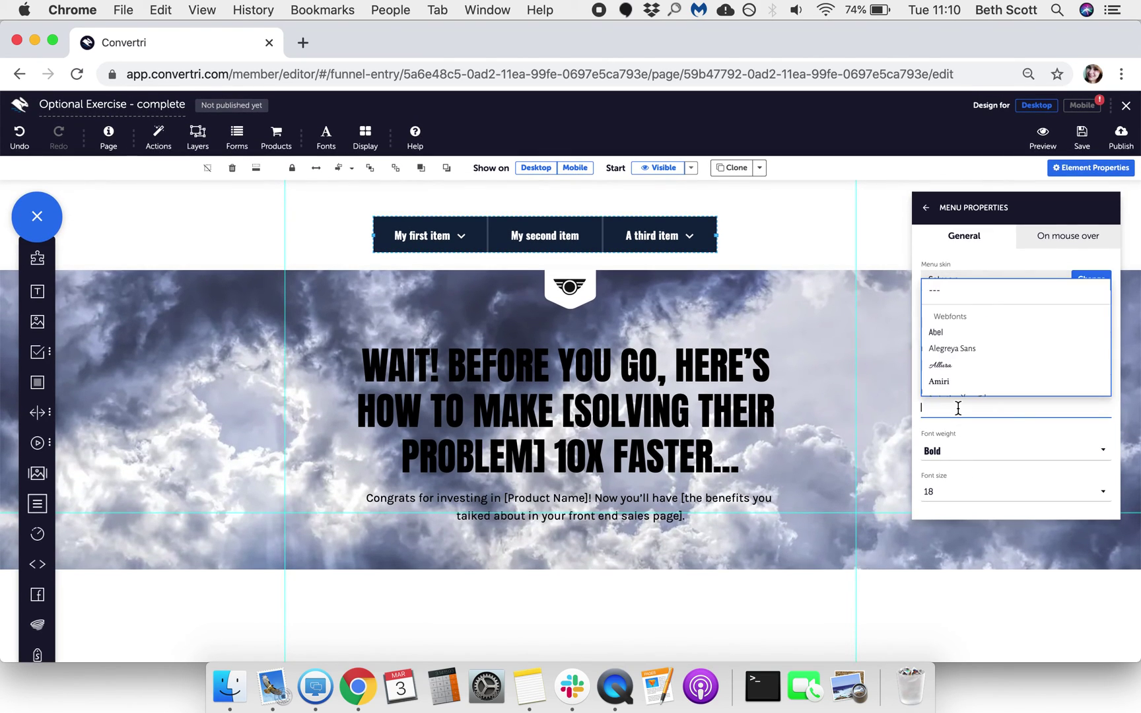
{"action": "left_click", "coordinate": [970, 342]}
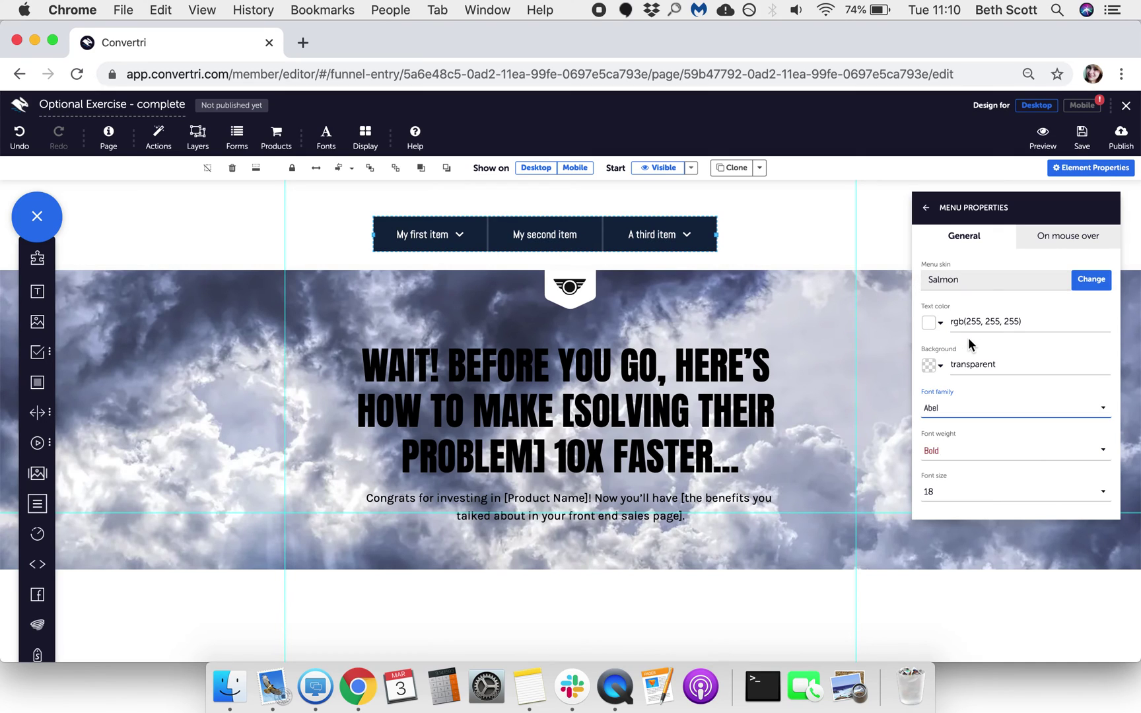
{"action": "left_click", "coordinate": [971, 496]}
{"action": "scroll", "coordinate": [977, 418], "scroll_direction": "down", "scroll_amount": 5}
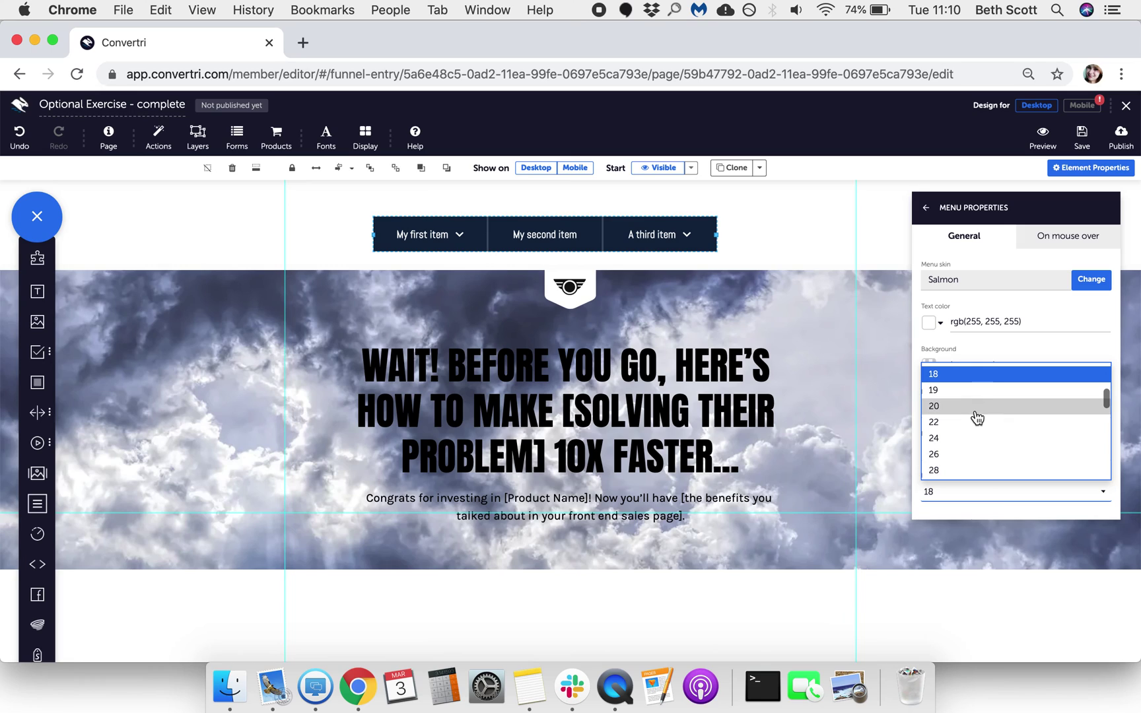
{"action": "left_click", "coordinate": [977, 417]}
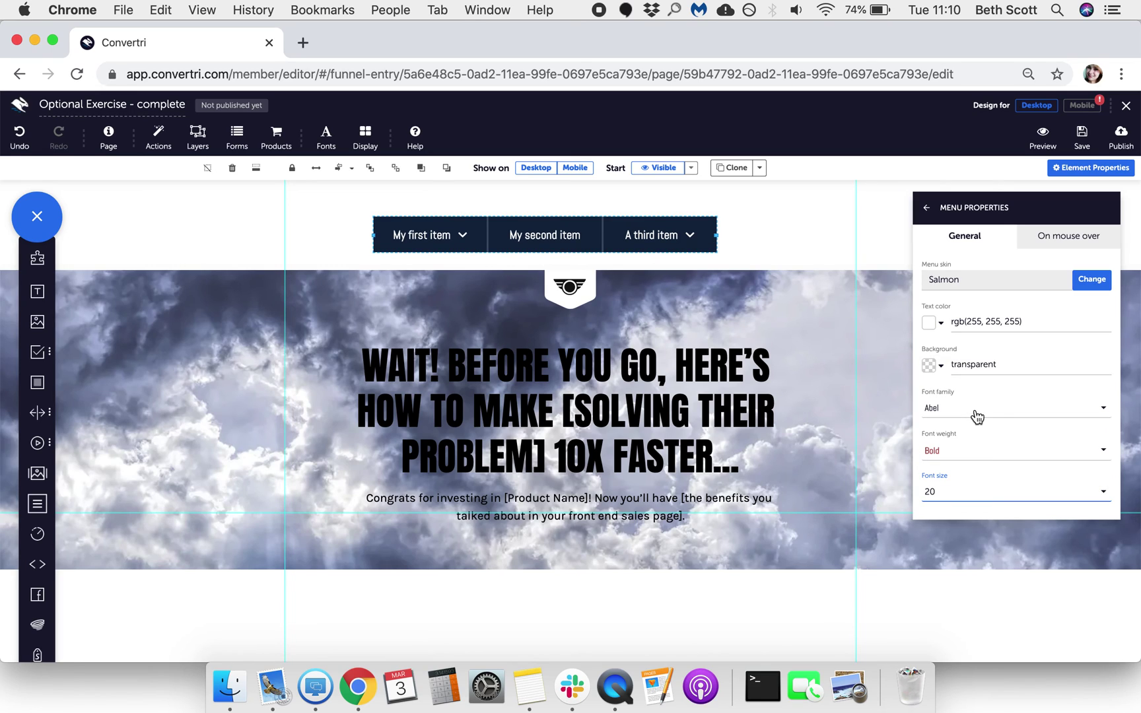
{"action": "left_click", "coordinate": [1076, 136]}
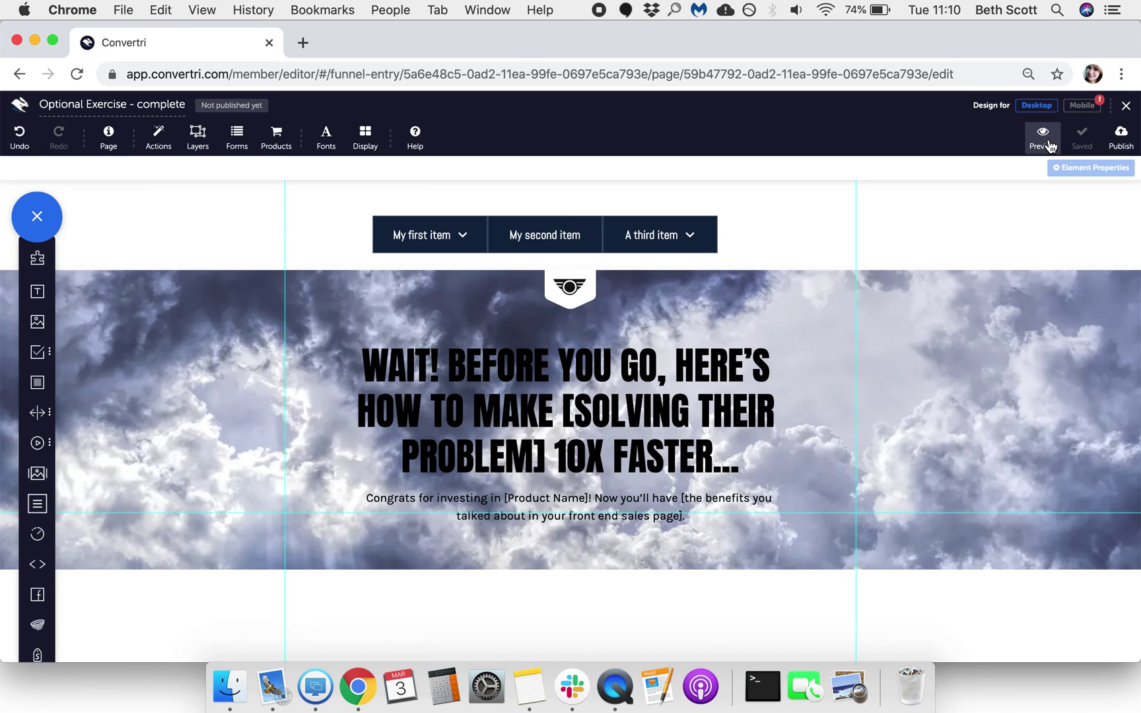
- Preview the page and open My first item's dropdown showing sub-item 1 and sub-item 2
{"action": "left_click", "coordinate": [1047, 137]}
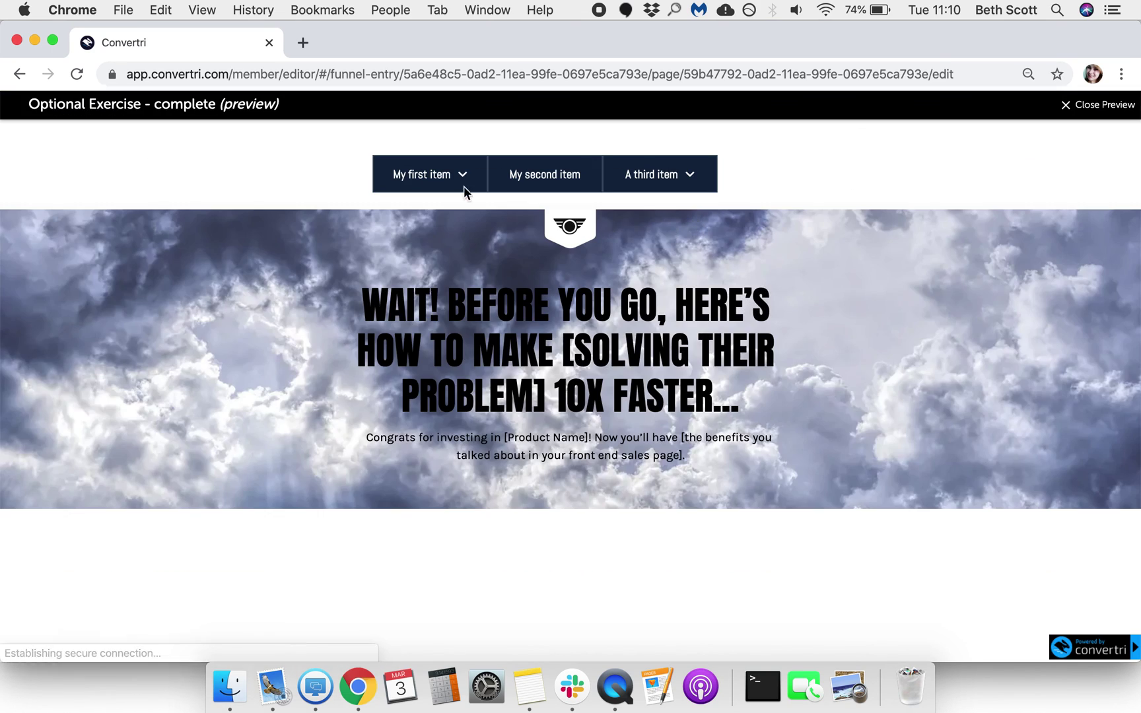
{"action": "left_click", "coordinate": [465, 182]}
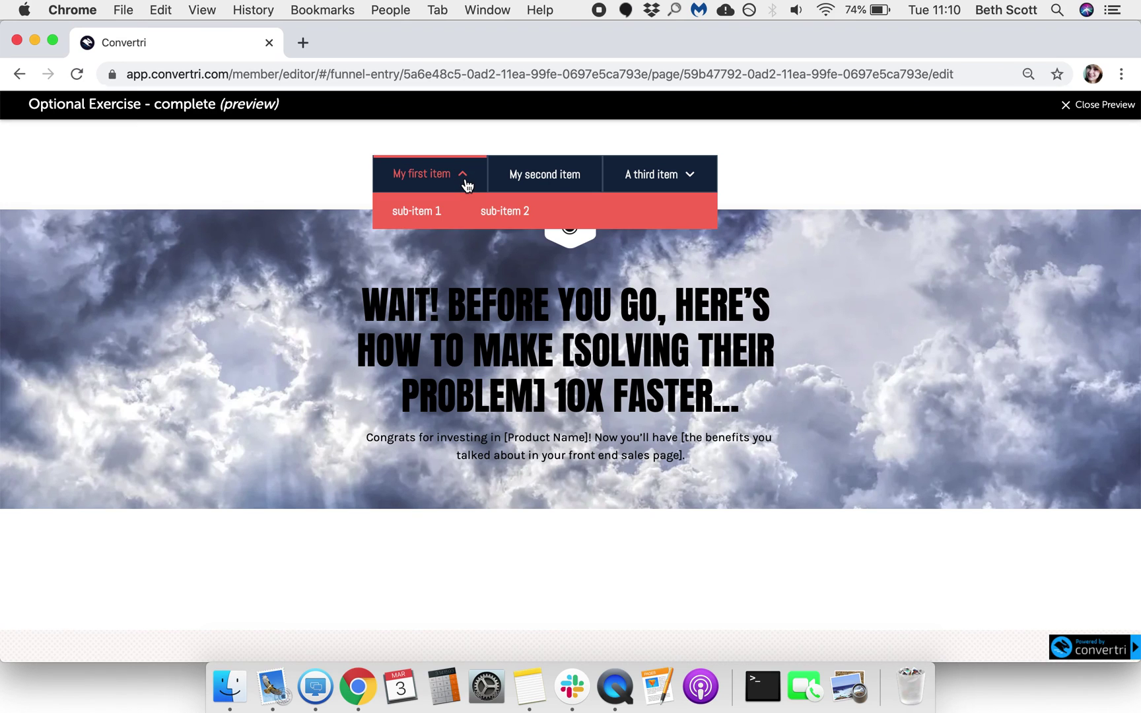